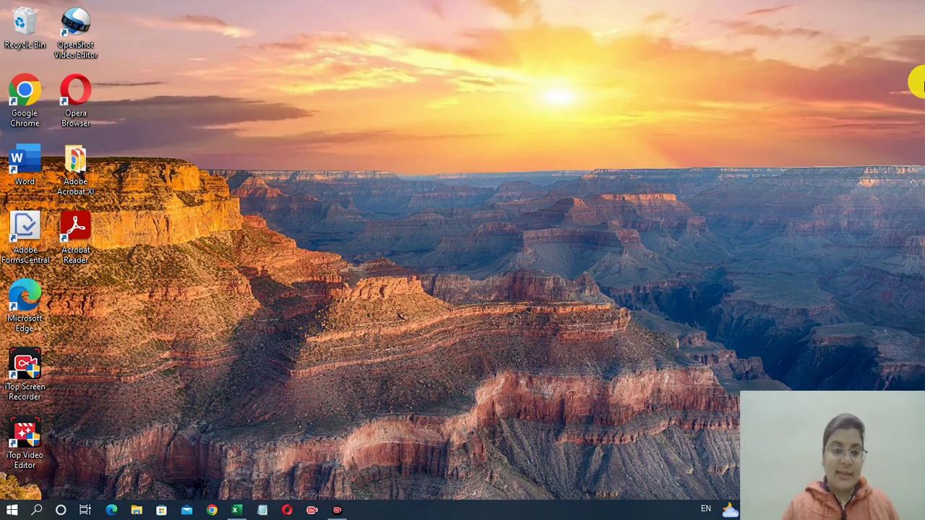
- Restore the Database functions workbook and scroll to the DCount table with its >=350000 and <=750000 Credit Limit criteria
click(233, 510)
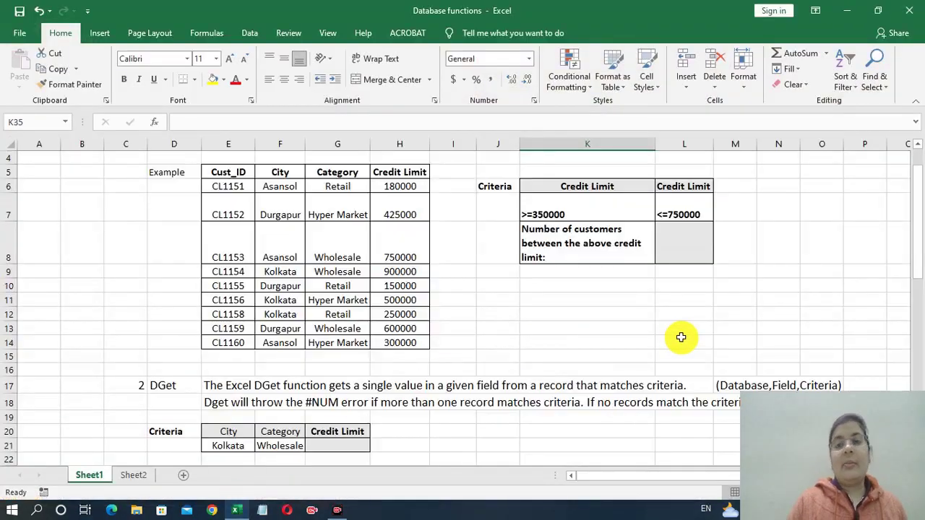
drag(916, 249, 912, 204)
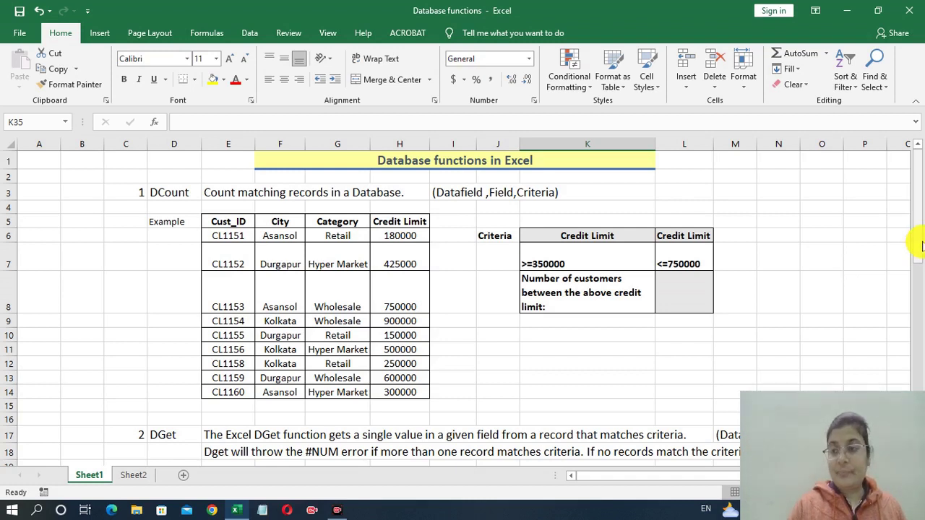
drag(919, 246, 921, 258)
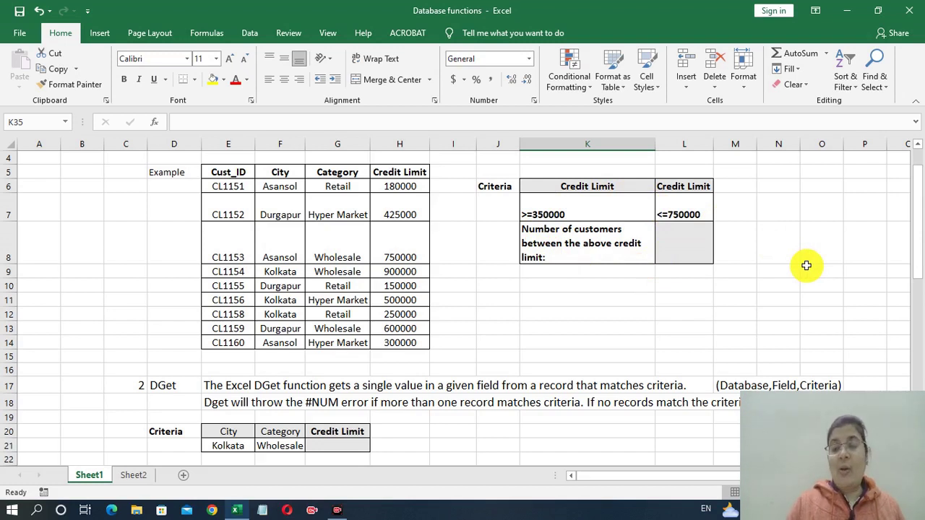
- Enter =DCOUNT(E5:H14,H5,K6:L7) in L8 to count customers with credit limits of 350000–750000, returning 4
click(690, 228)
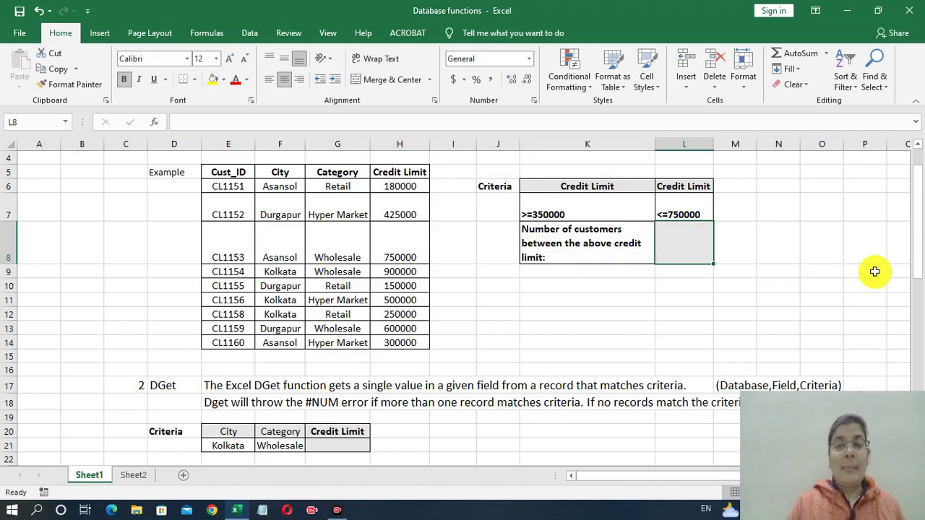
text(=)
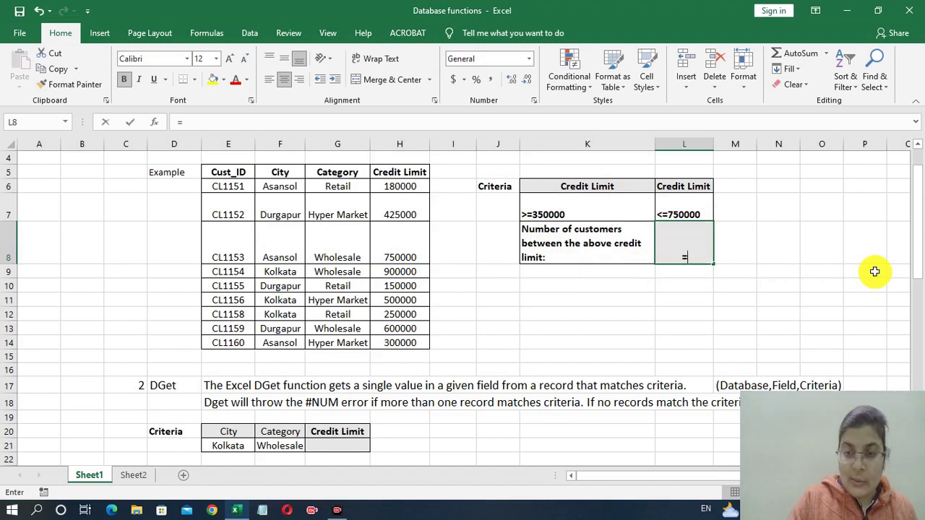
text(dc)
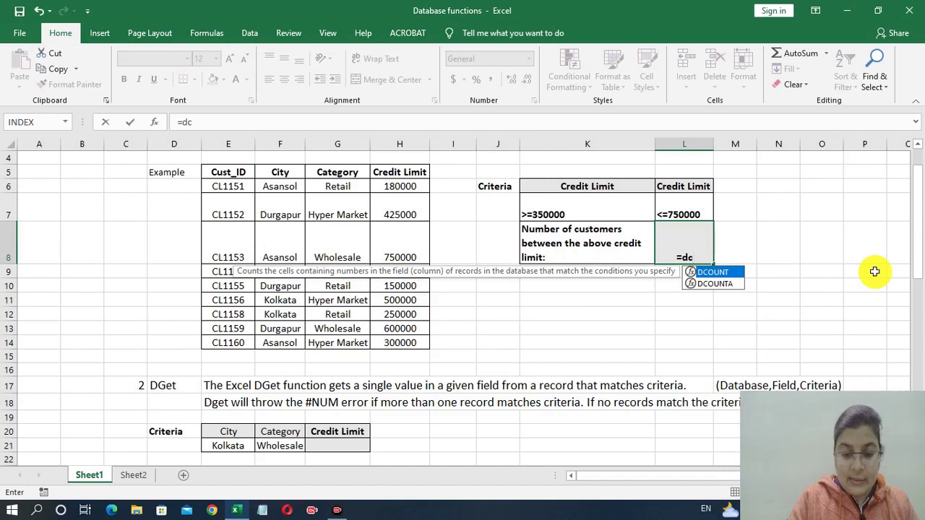
text(ou)
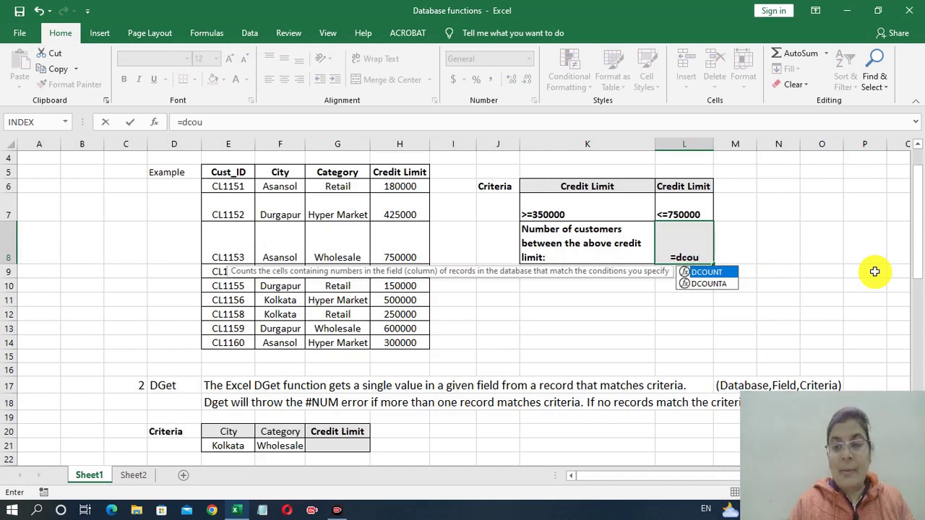
key(Tab)
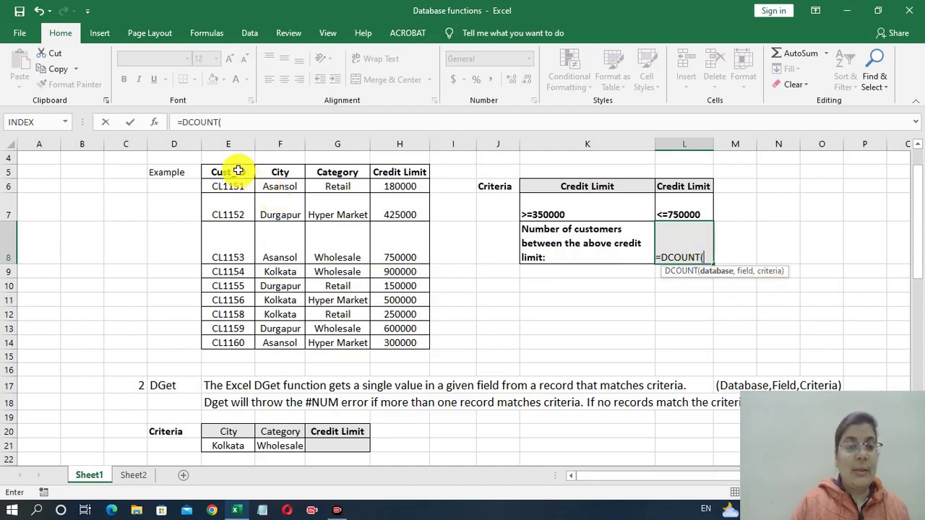
click(238, 170)
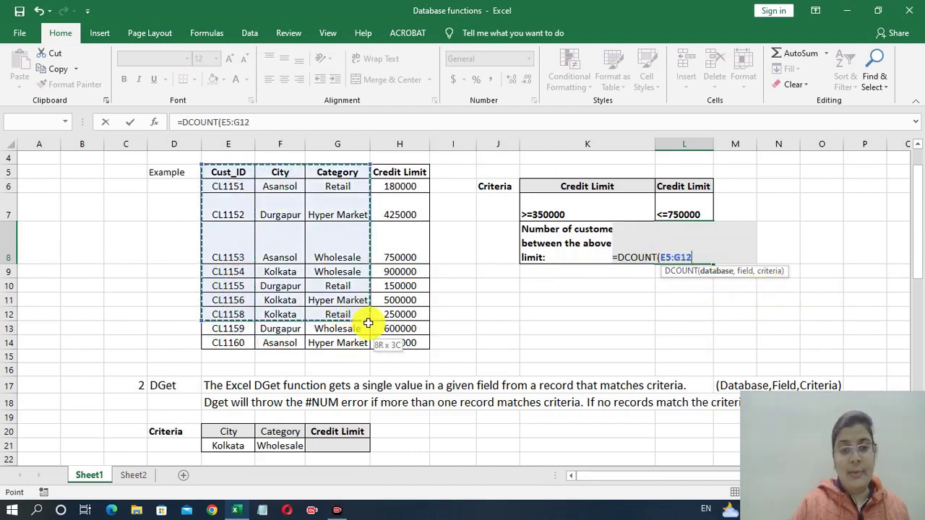
drag(239, 170, 414, 335)
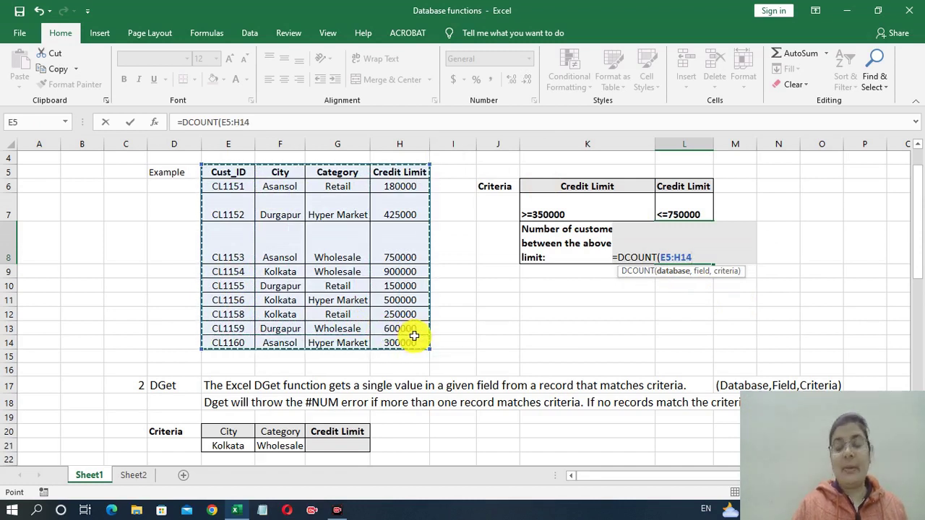
text(,)
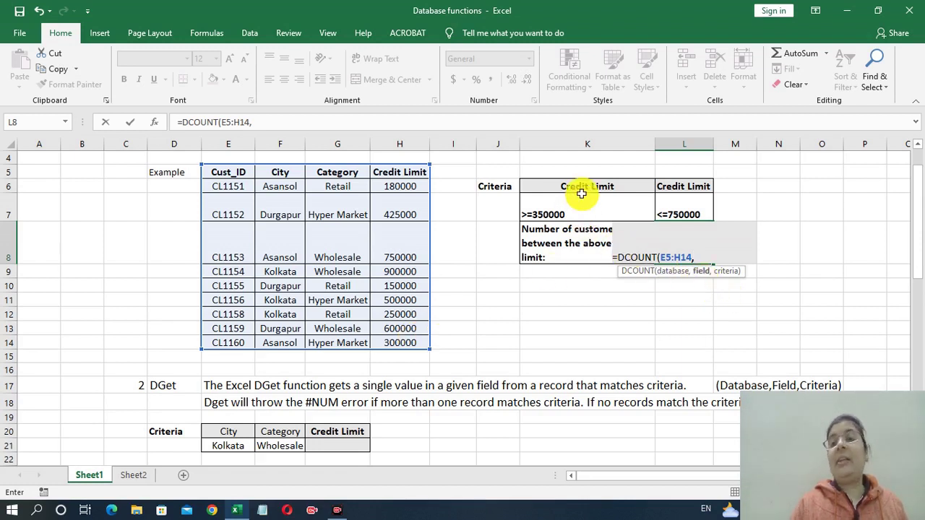
click(417, 173)
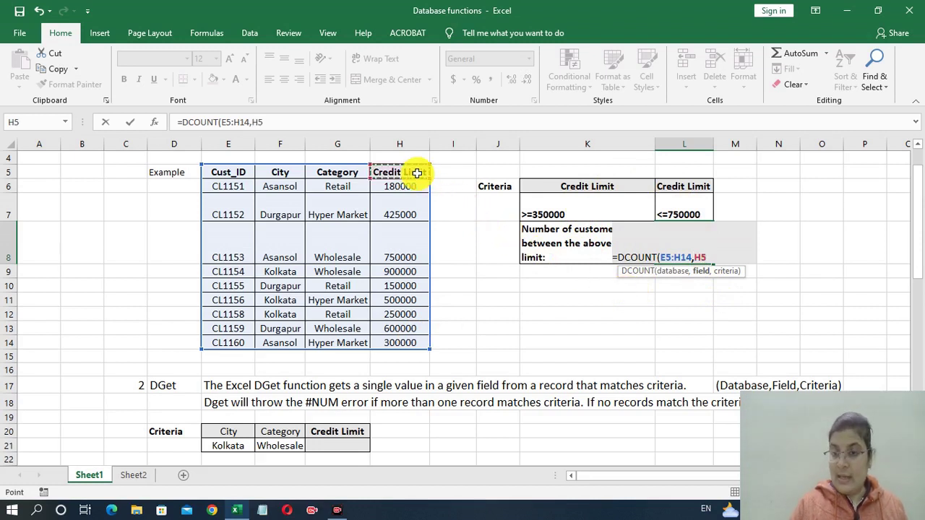
text(,)
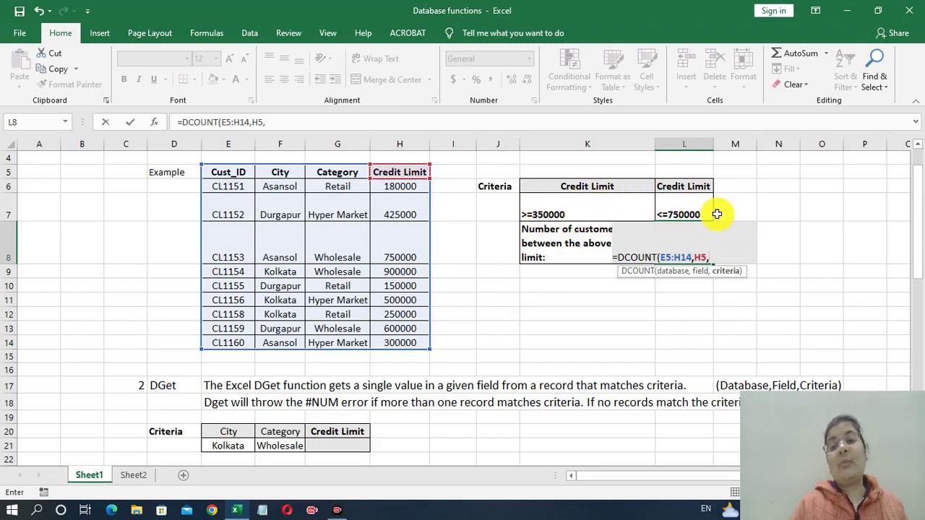
mouse_move(599, 185)
mouse_down()
mouse_move(600, 218)
mouse_move(677, 217)
mouse_up()
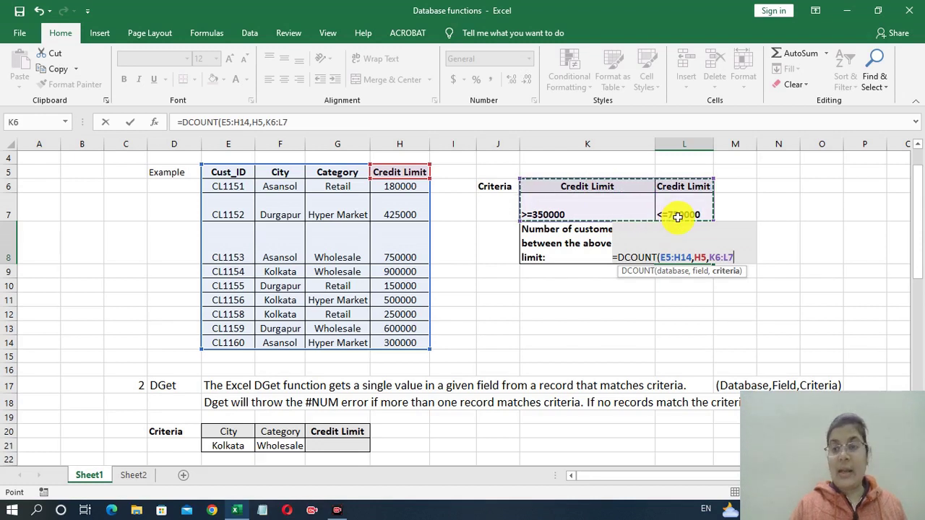
text())
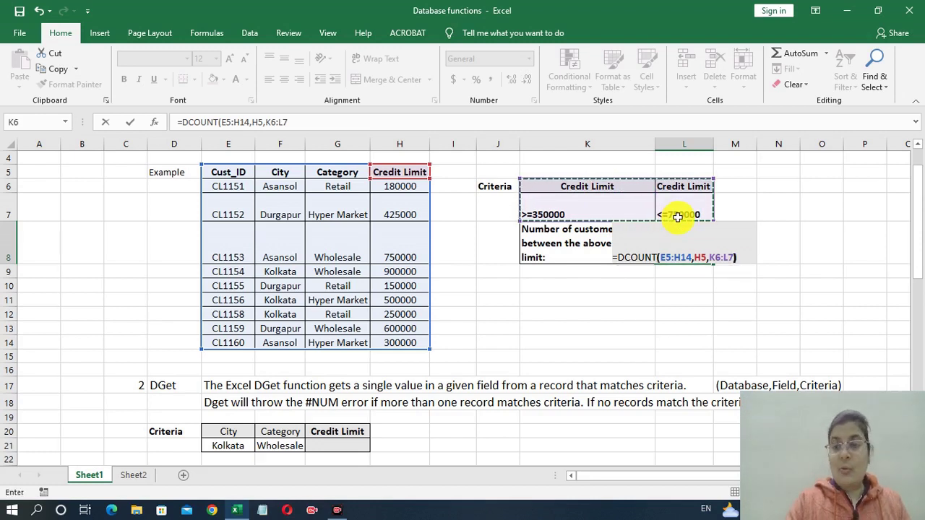
key(Return)
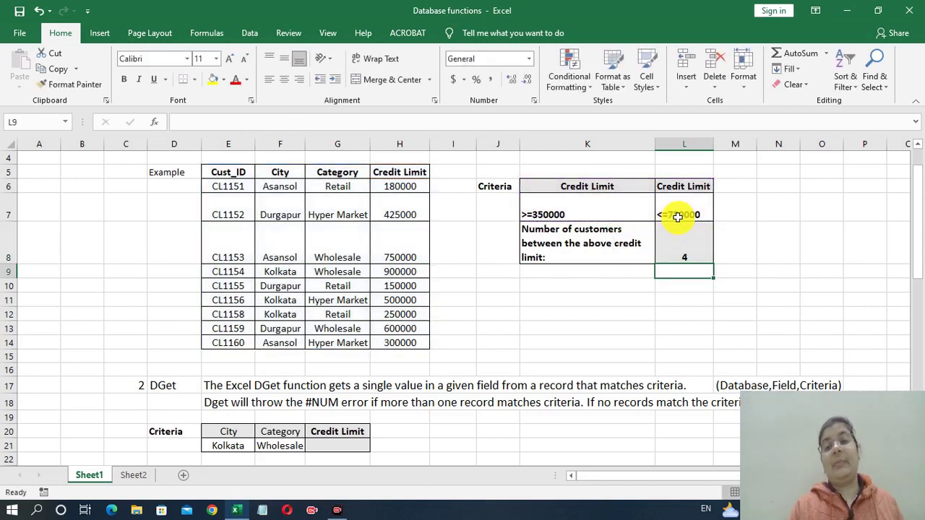
- Evaluate L8's =DCOUNT(E5:H14,H5,K6:L7) formula with F9 and reopen it for editing
click(678, 240)
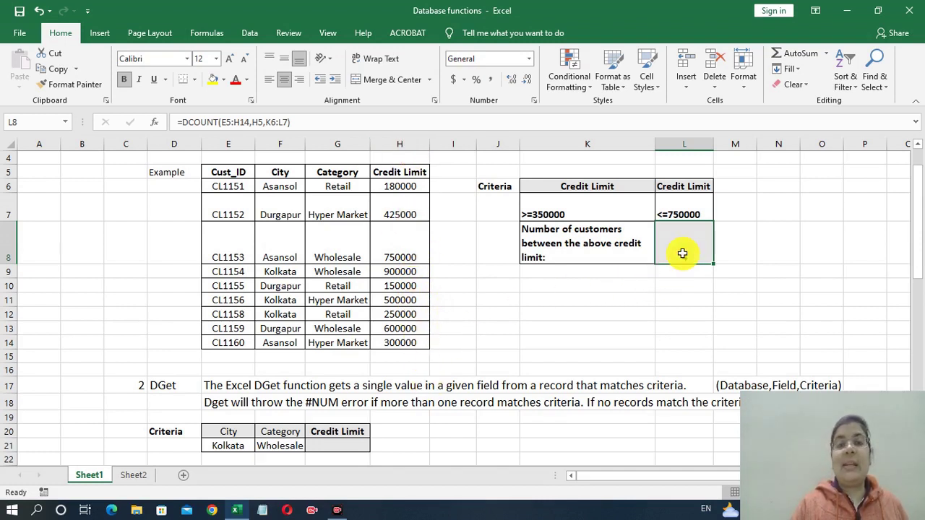
key(F9)
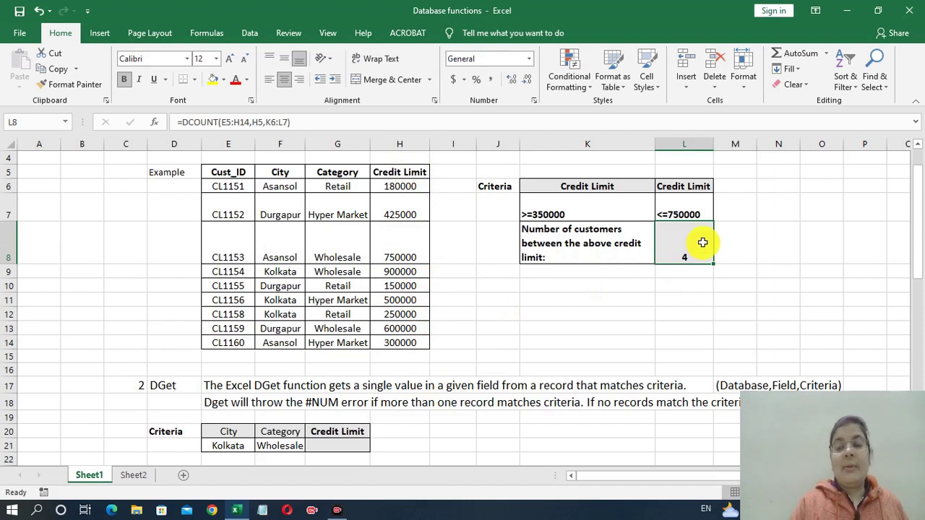
double_click(702, 243)
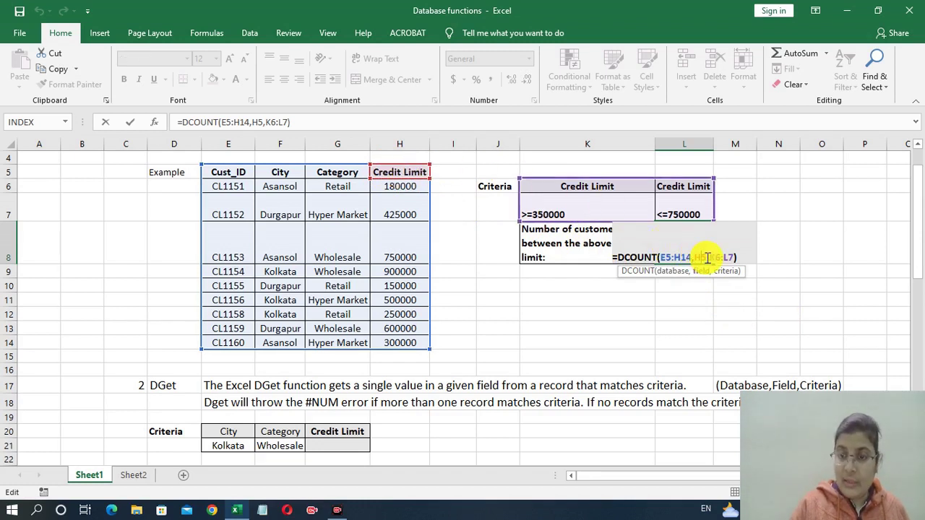
- Replace the H5 field argument in L8's DCOUNT with the text "Credit Limit"
key(BackSpace)
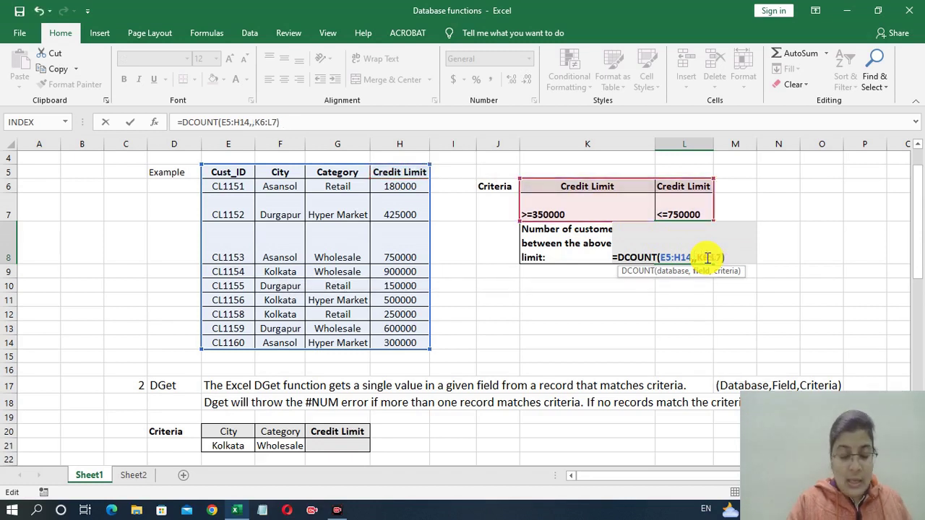
text(")
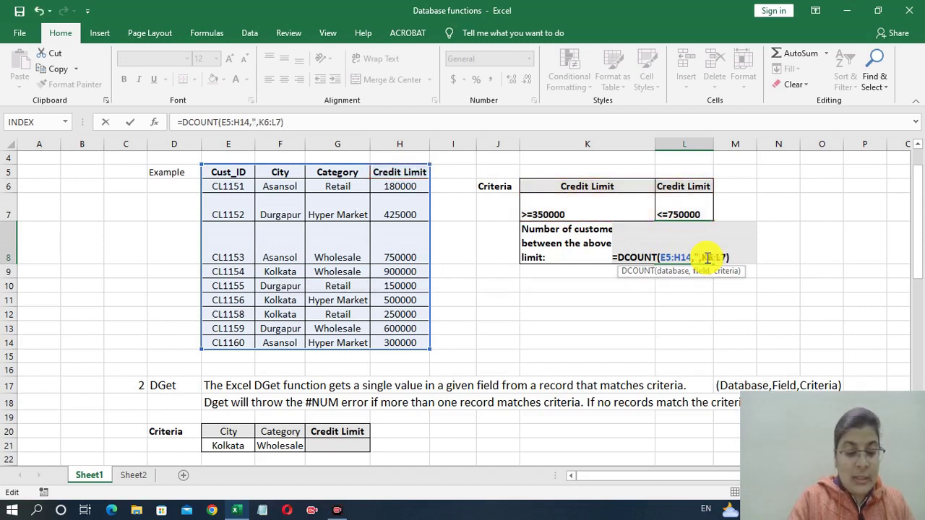
text(Credi)
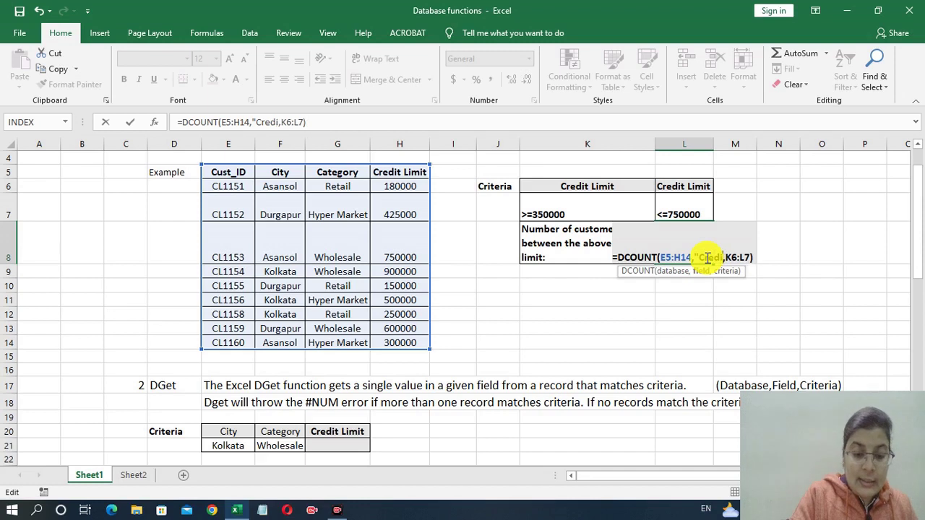
text(t)
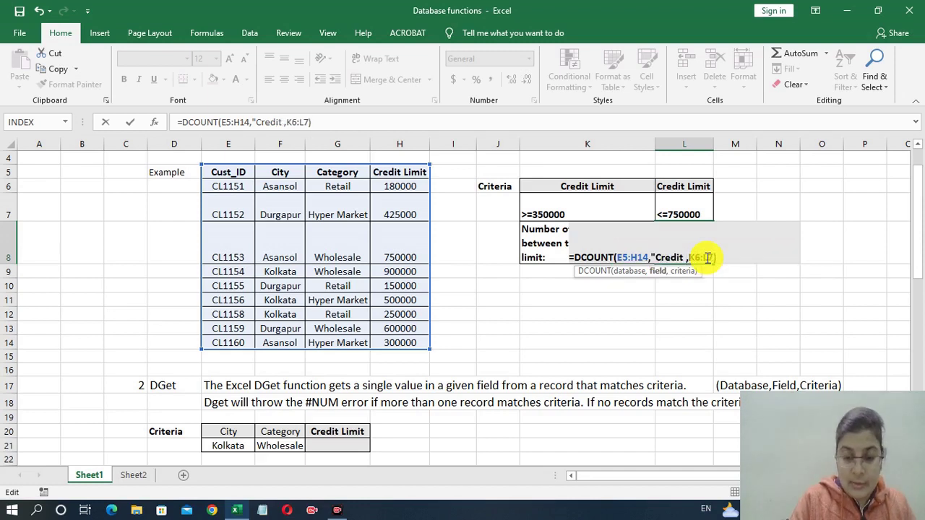
text( Limit)
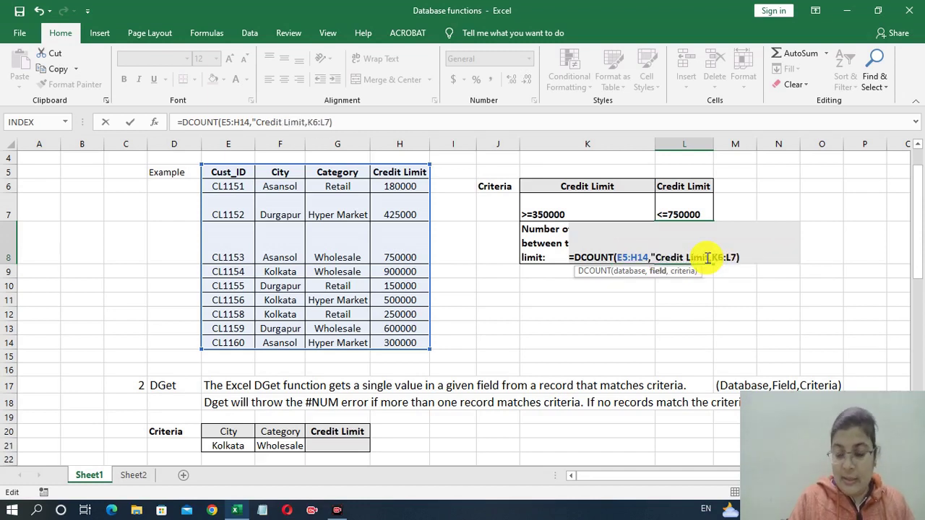
text(")
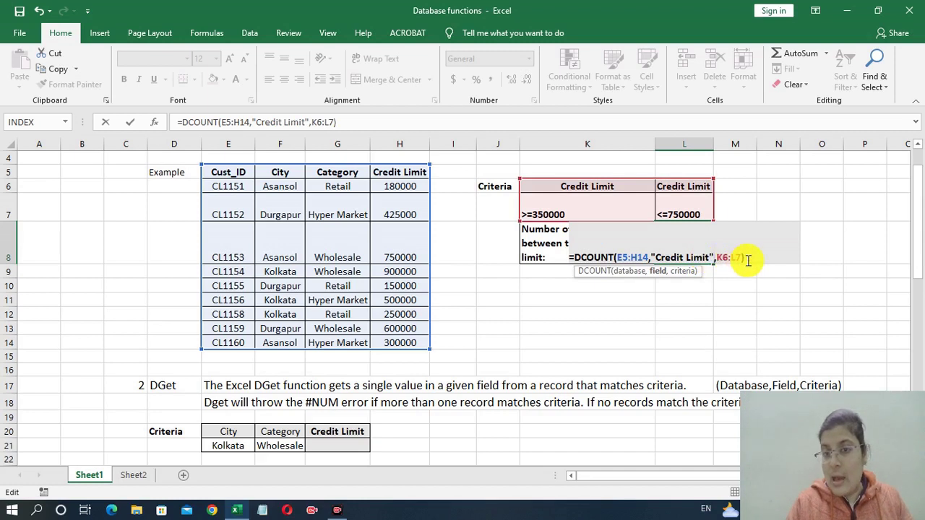
click(750, 261)
key(Return)
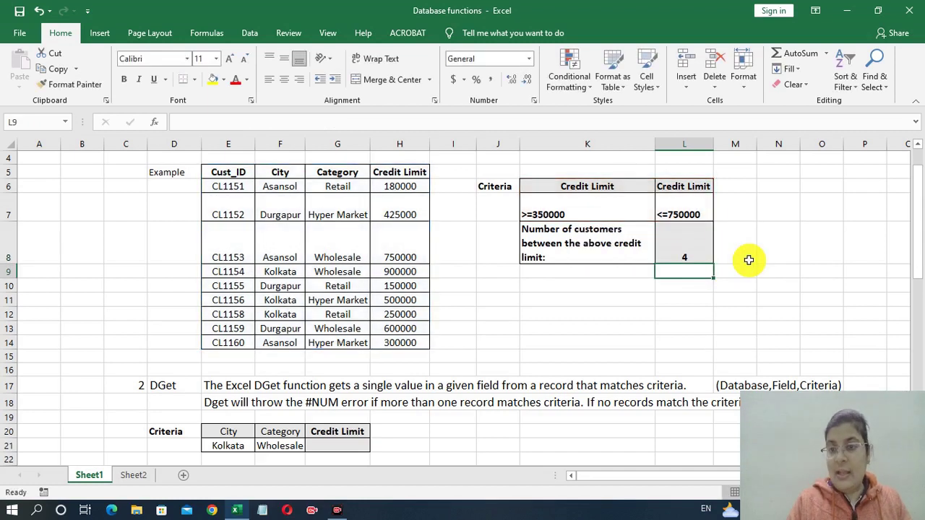
- Change the field argument to column number 4, giving =DCOUNT(E5:H14,4,K6:L7)
click(700, 252)
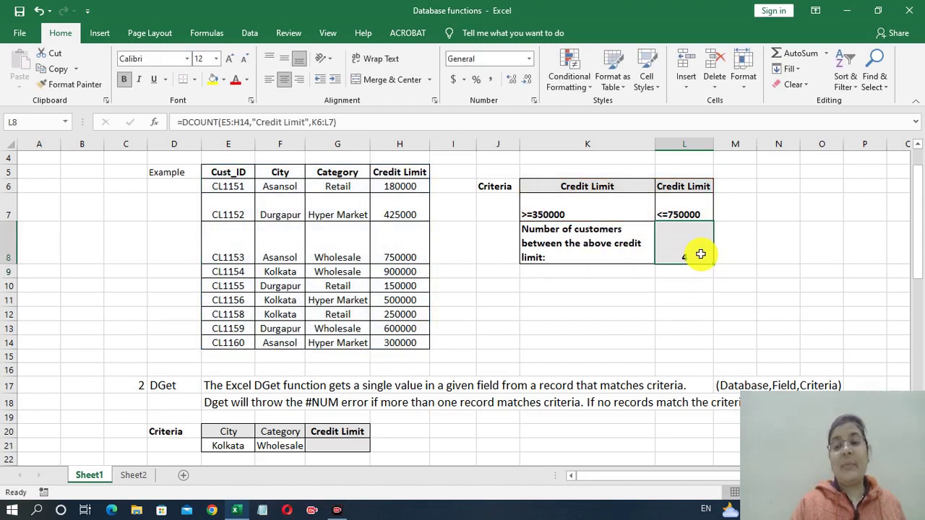
double_click(701, 253)
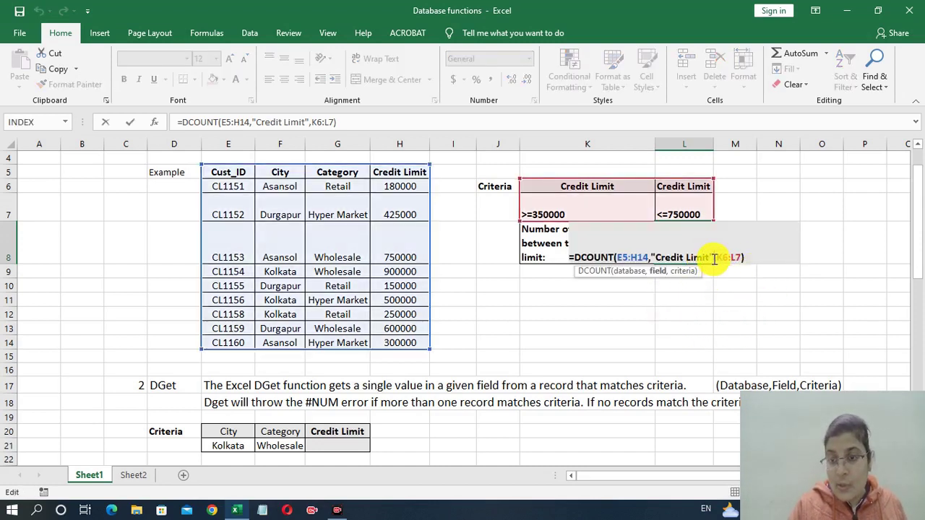
key(BackSpace)
key(BackSpace)
key(BackSpace)
key(BackSpace)
key(BackSpace)
key(BackSpace)
key(BackSpace)
key(BackSpace)
key(BackSpace)
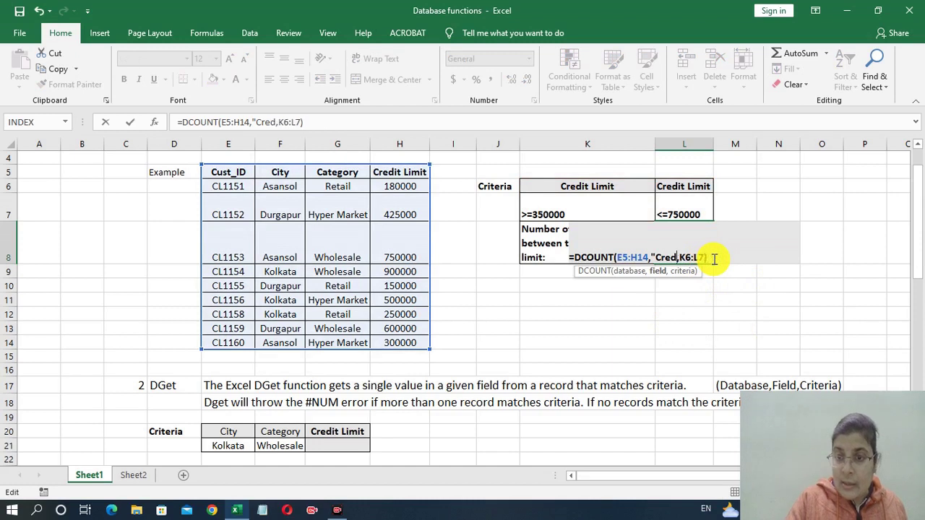
key(BackSpace)
key(BackSpace)
key(BackSpace)
key(BackSpace)
key(BackSpace)
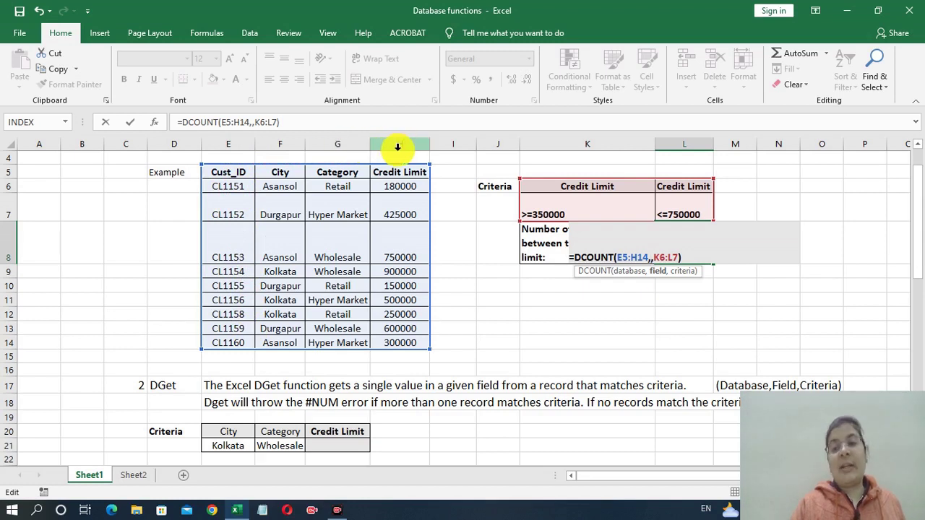
text(4)
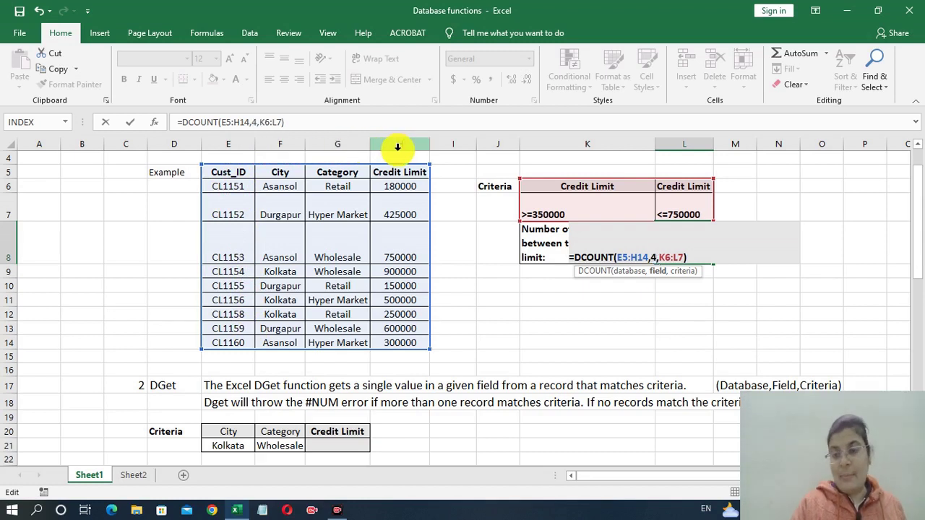
click(698, 251)
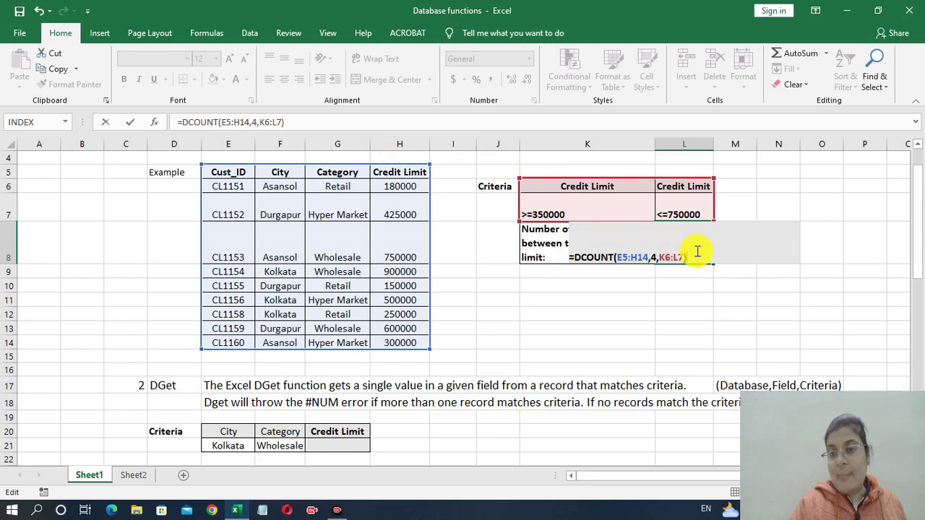
key(Return)
click(695, 251)
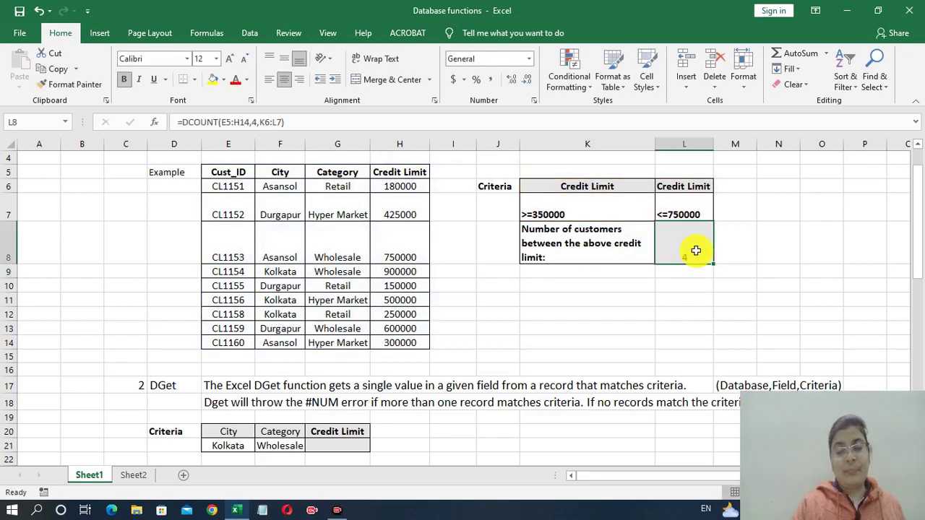
- Scroll down to the DGet example for Kolkata Wholesale and select result cell G21
drag(917, 242, 919, 300)
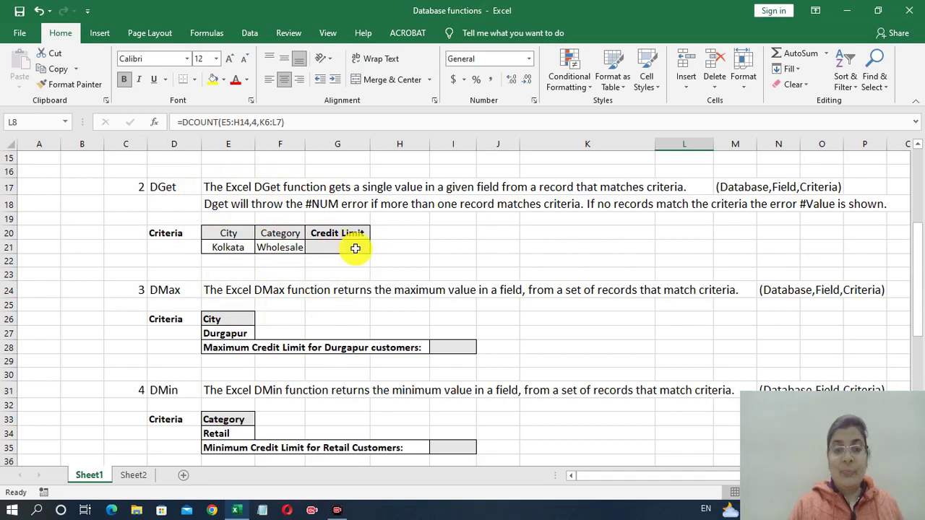
click(351, 245)
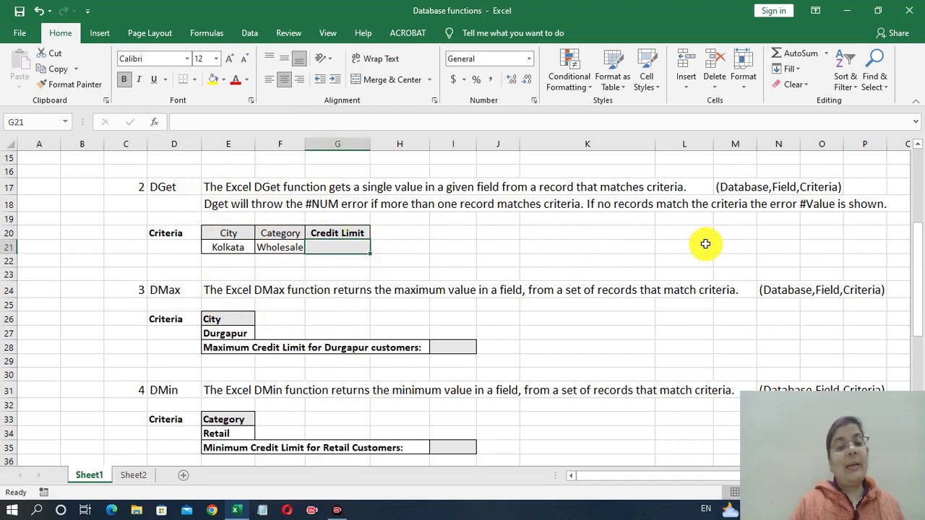
- Enter =DGET(E5:H14,"Credit Limit",E20:F21) in G21, returning 900000 for Kolkata Wholesale
text(=)
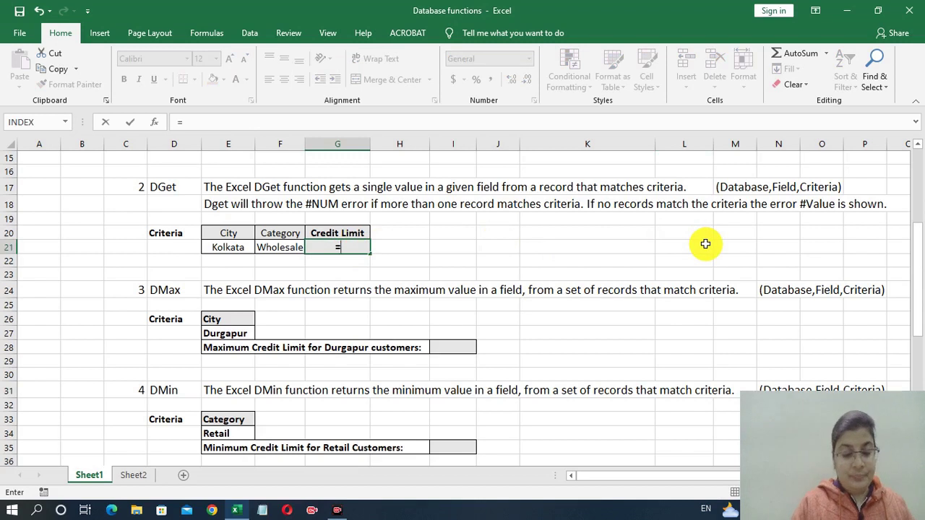
text(dg)
key(Tab)
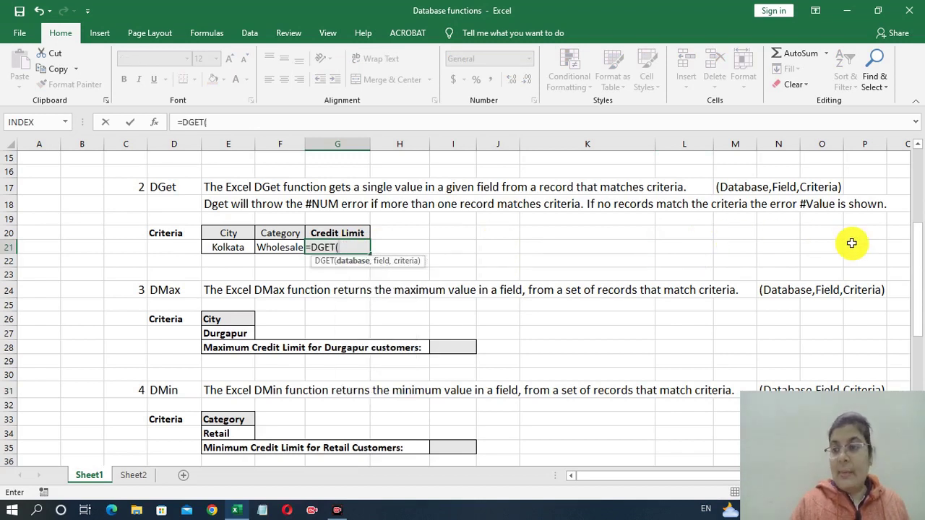
drag(916, 256, 912, 175)
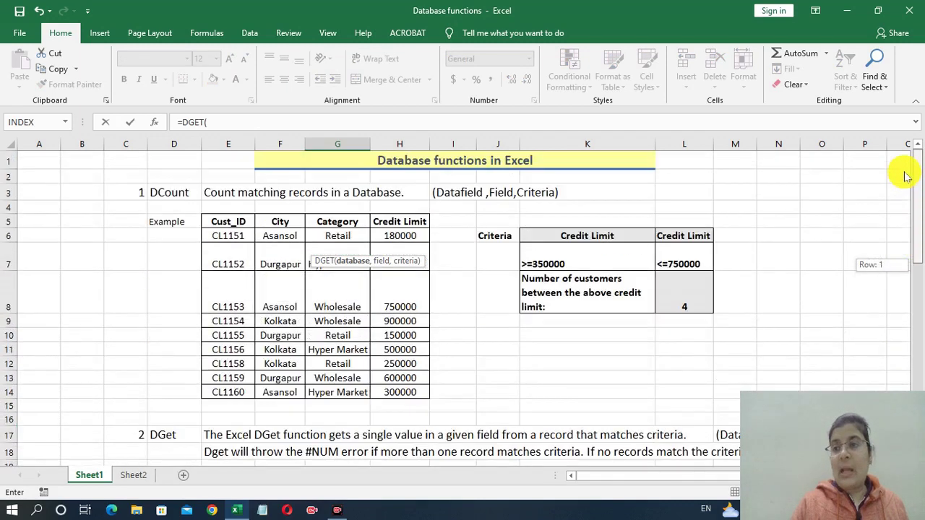
drag(236, 223, 404, 391)
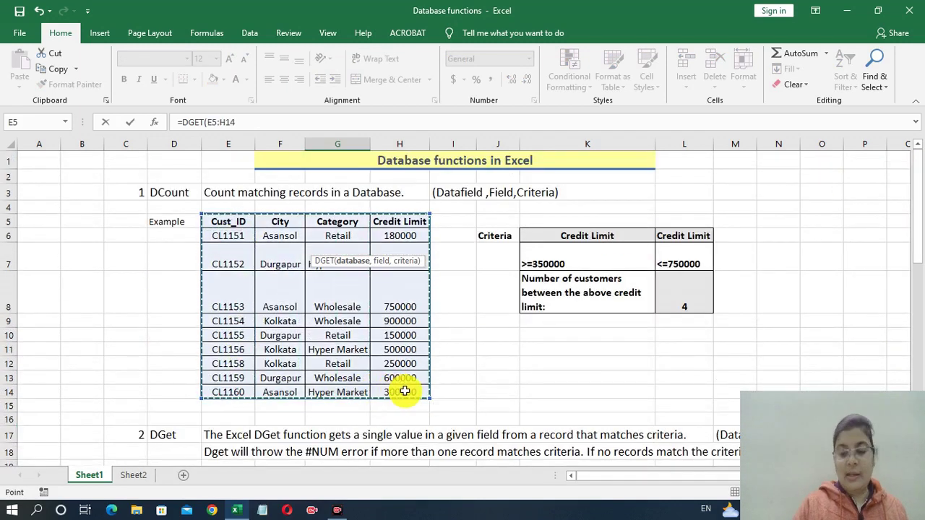
text(,)
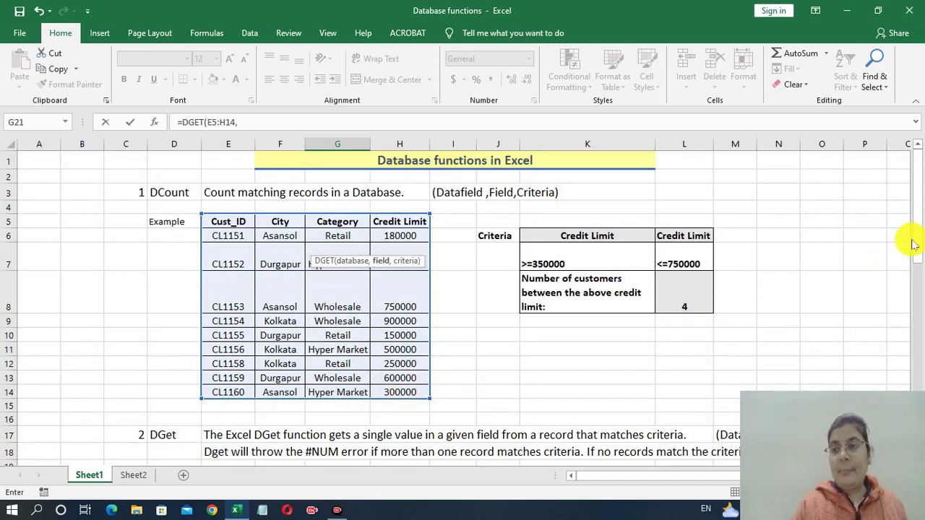
drag(916, 245, 916, 275)
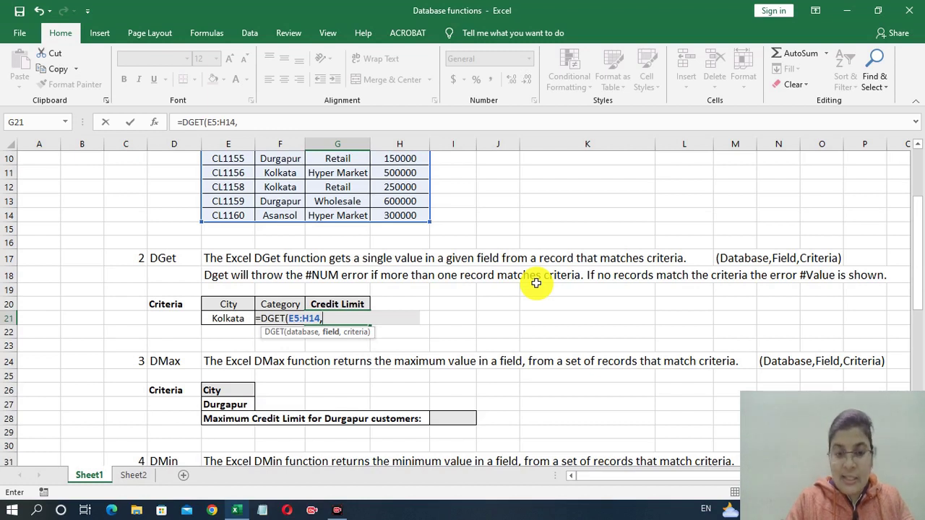
text(Cre)
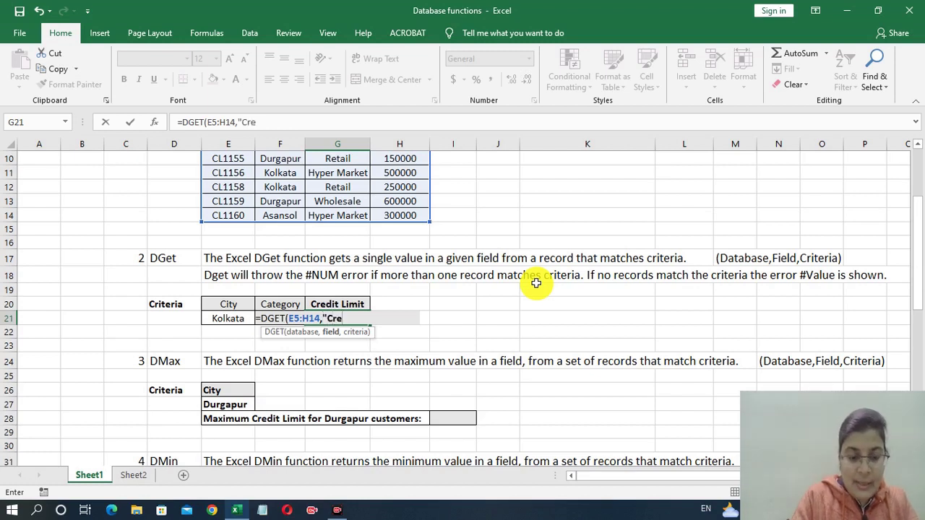
text(dit)
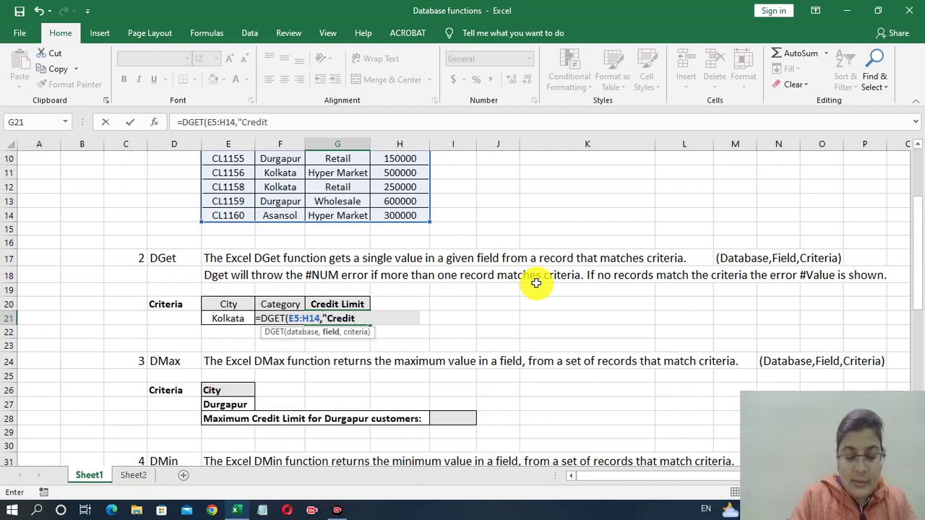
text( Limit)
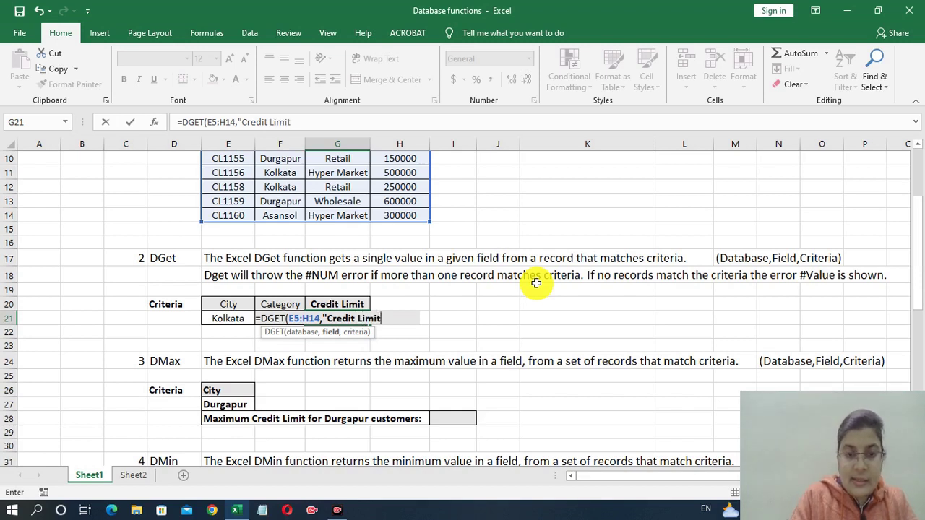
text(",)
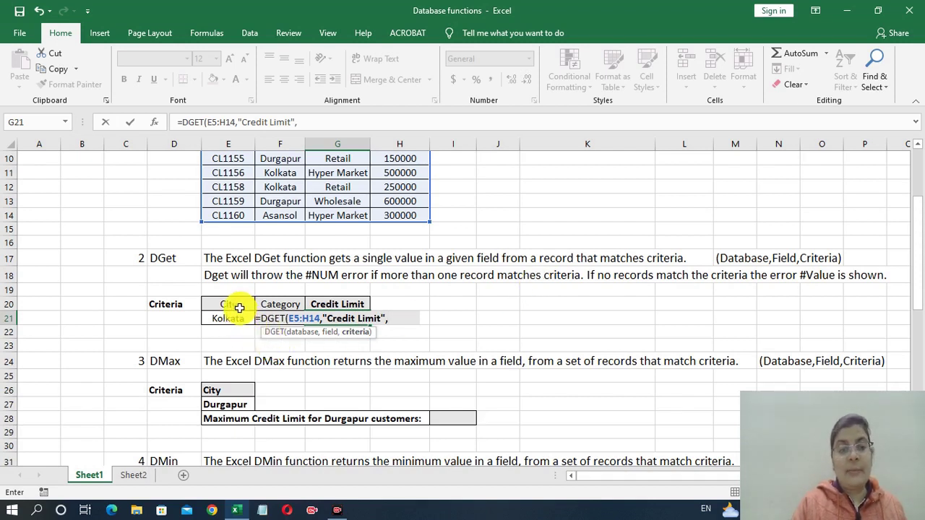
drag(239, 309, 281, 318)
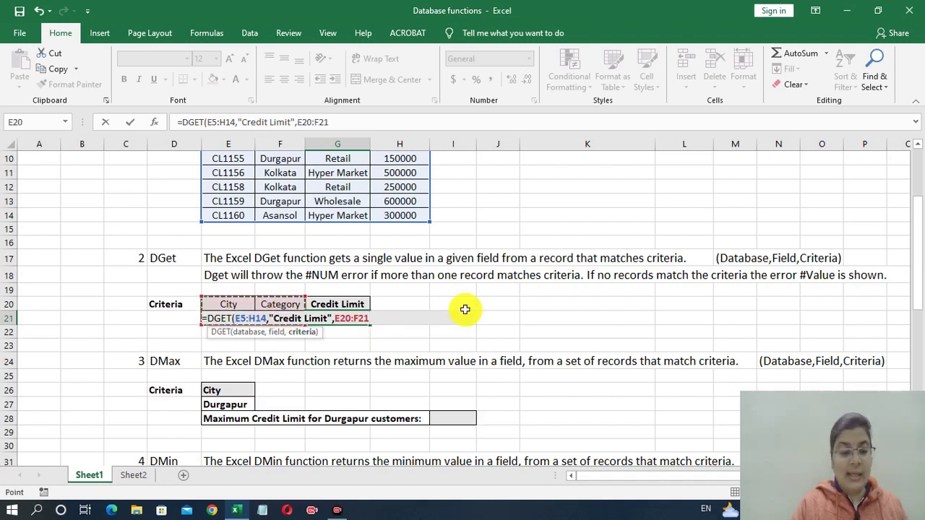
text())
key(Return)
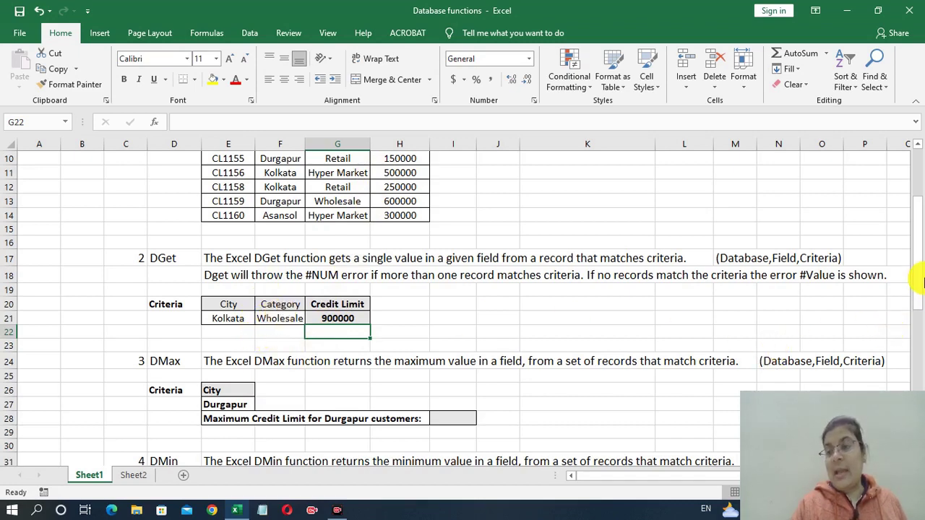
- Scroll up to review the DCount table, then down to the DMax example with the Durgapur criterion
drag(918, 284, 916, 224)
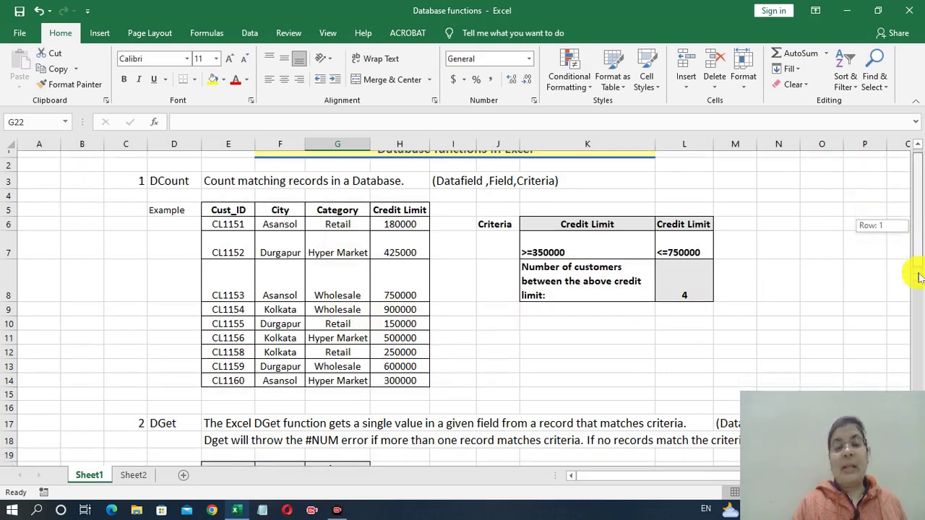
drag(919, 230, 918, 268)
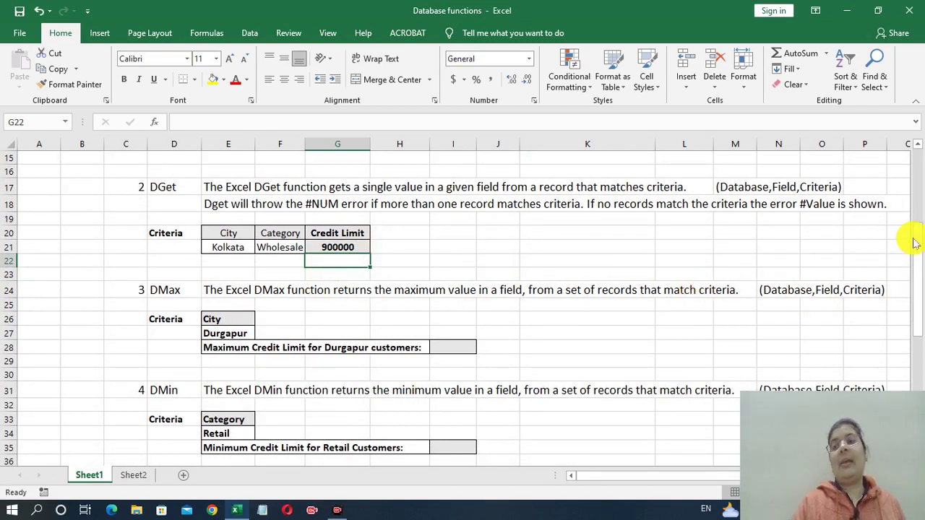
drag(920, 243, 920, 280)
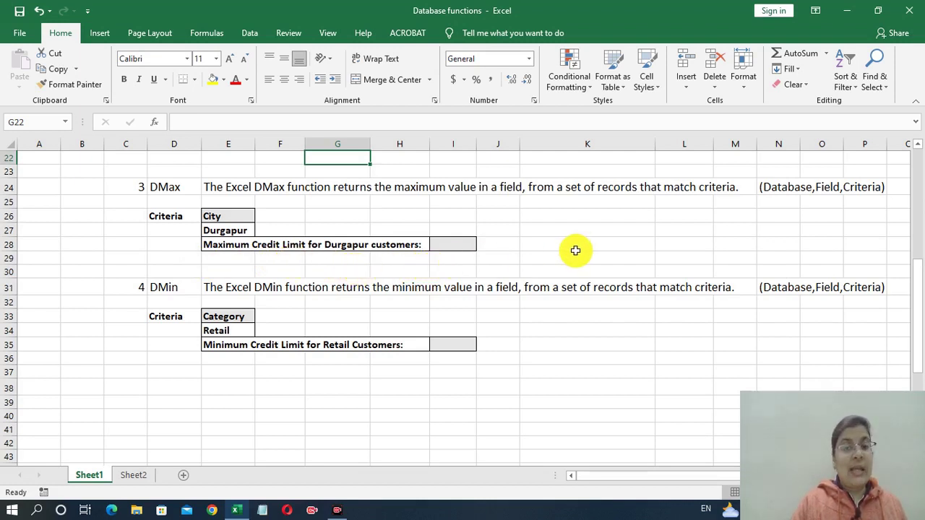
- Enter =DMAX(E5:H14,4,E26:E27) in I28, returning 600000 for Durgapur customers
click(464, 242)
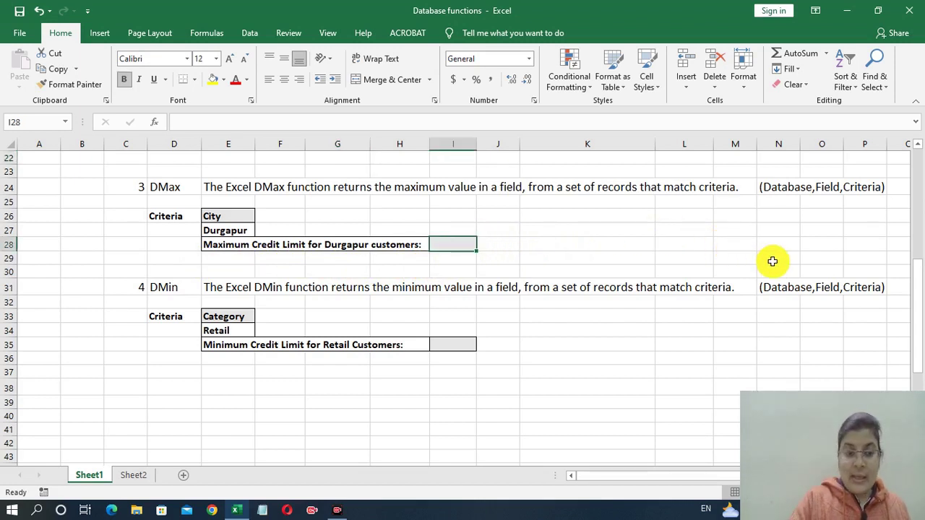
text(=dma)
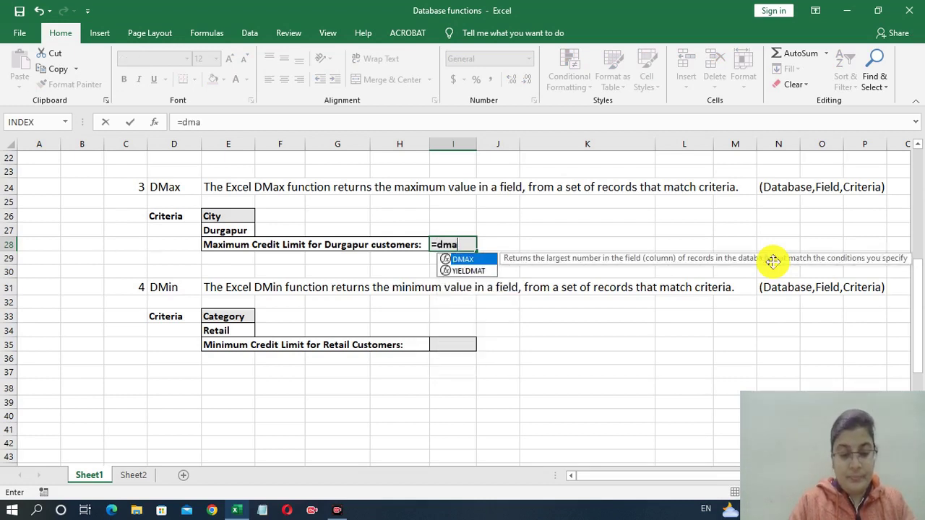
text(x)
key(Tab)
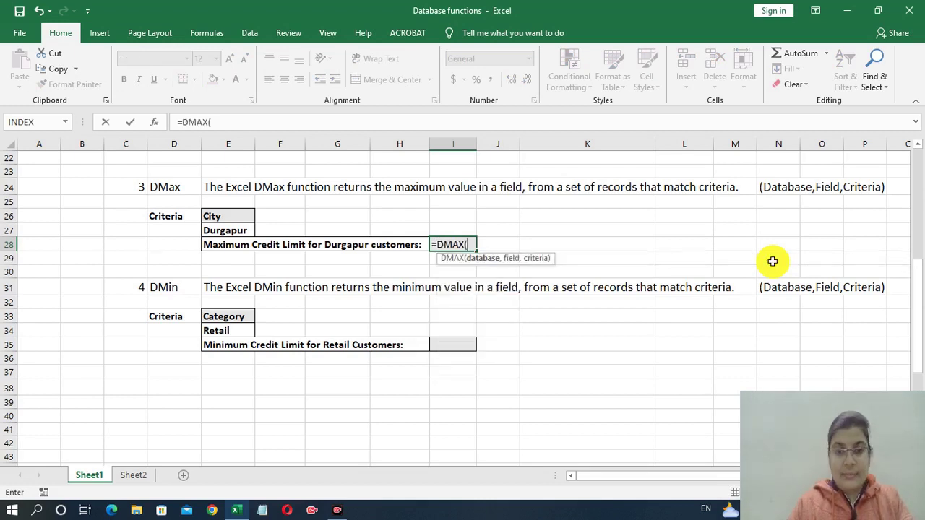
drag(916, 268, 916, 160)
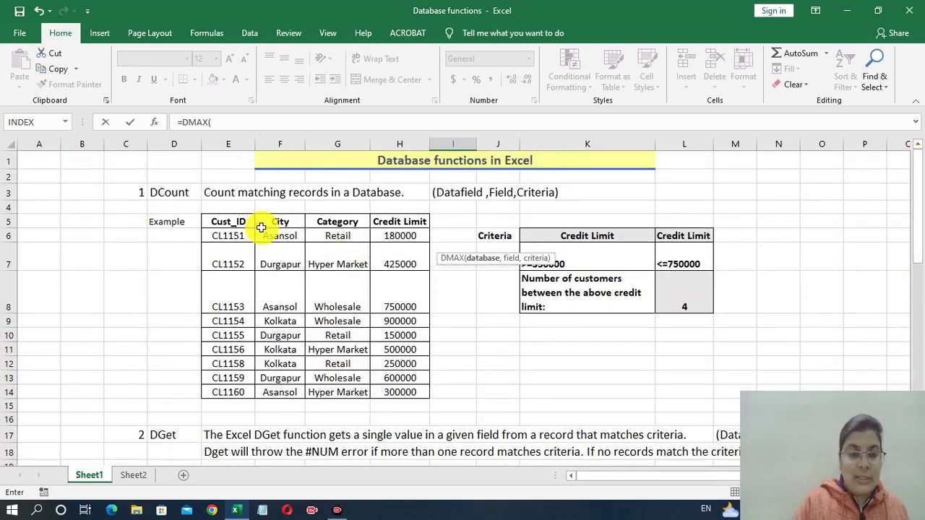
drag(244, 221, 422, 391)
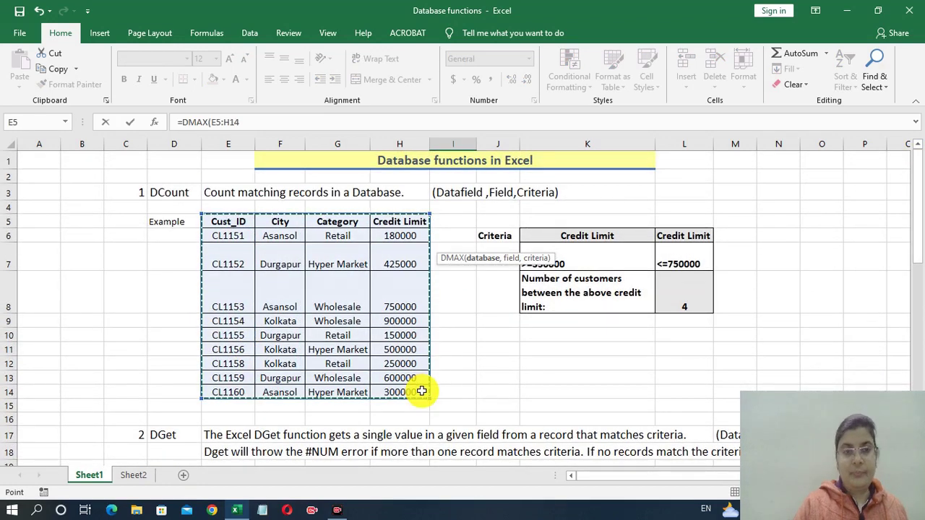
text(,)
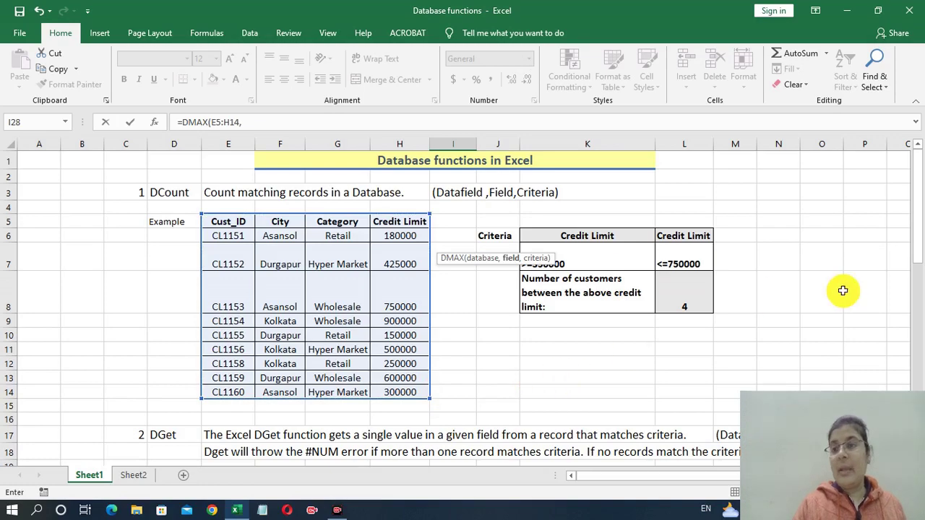
drag(917, 249, 919, 334)
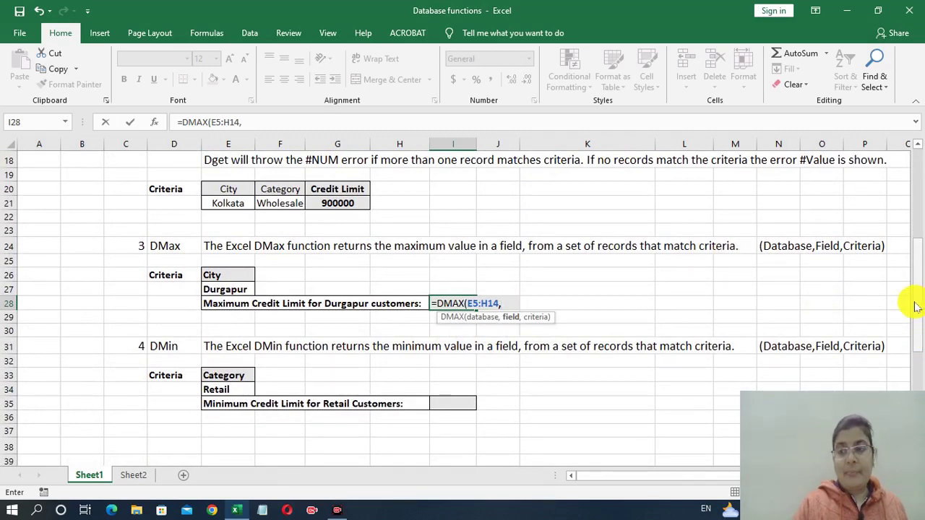
drag(918, 307, 892, 205)
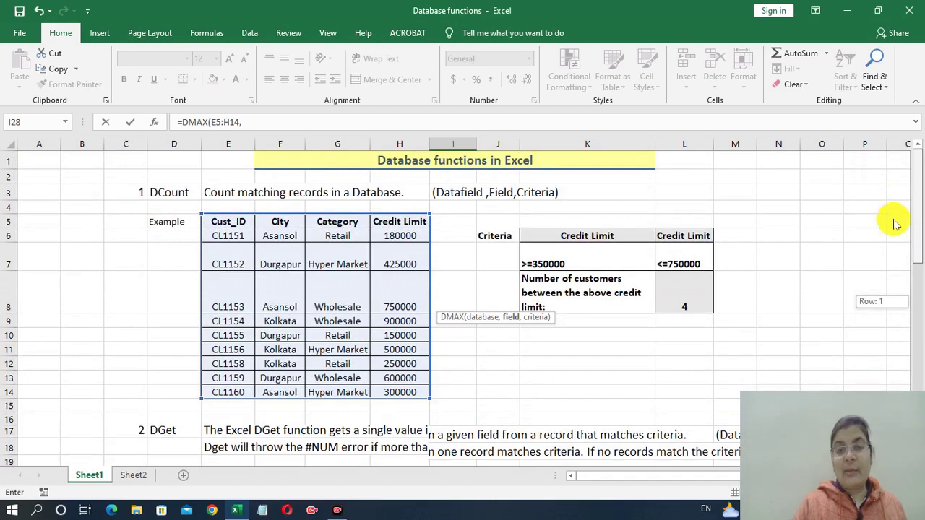
drag(892, 206, 897, 282)
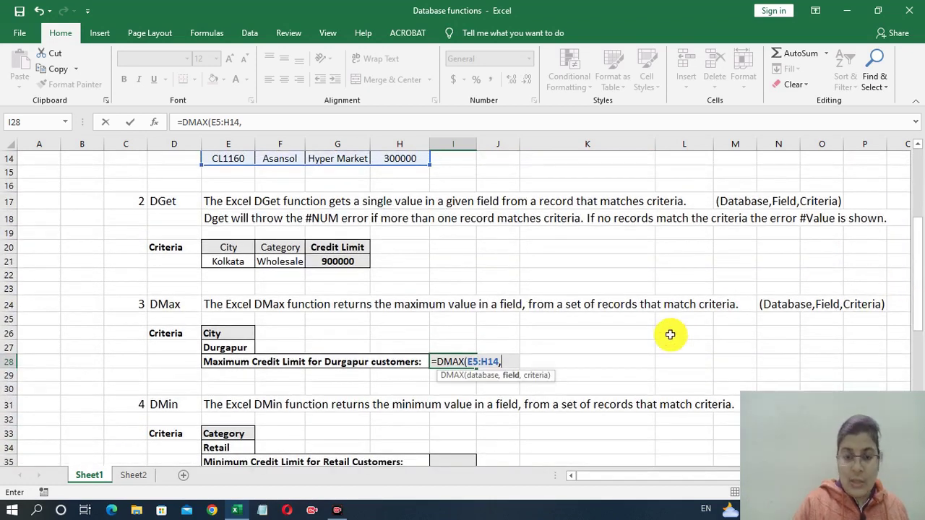
text(4,)
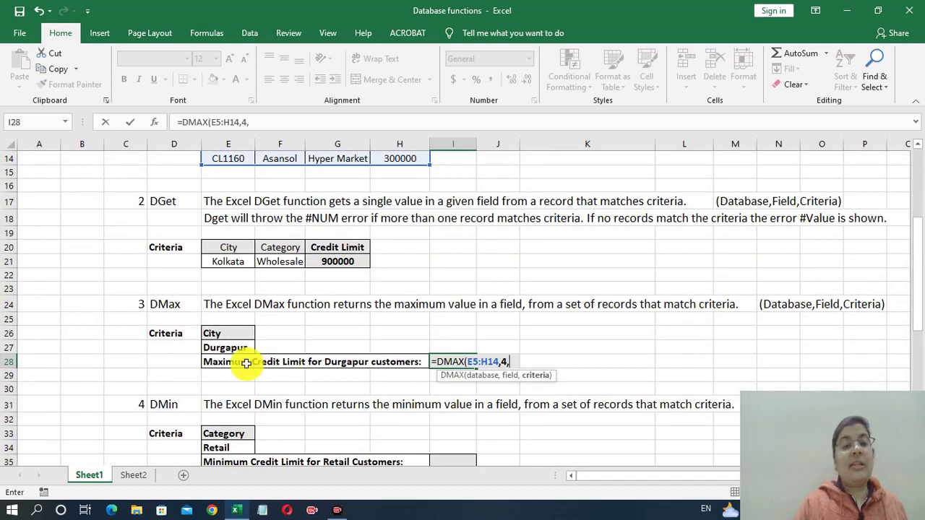
drag(229, 336, 240, 346)
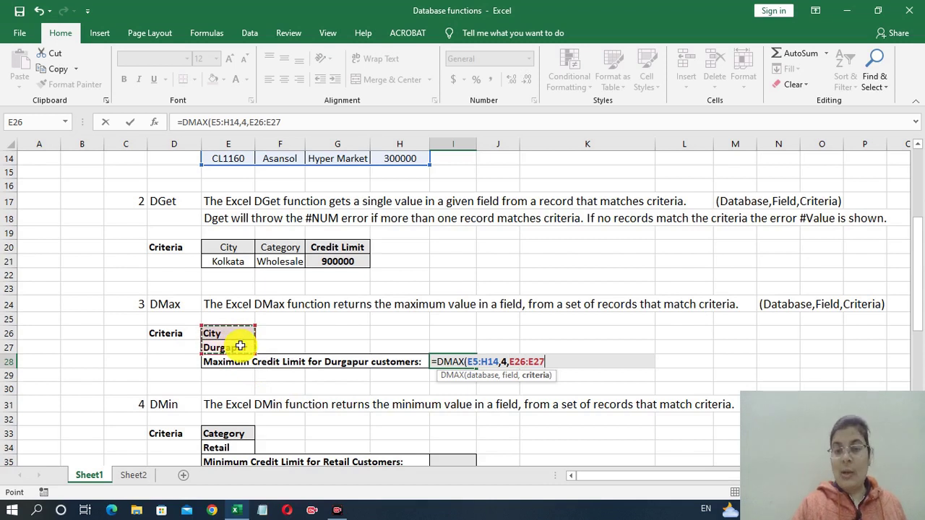
text())
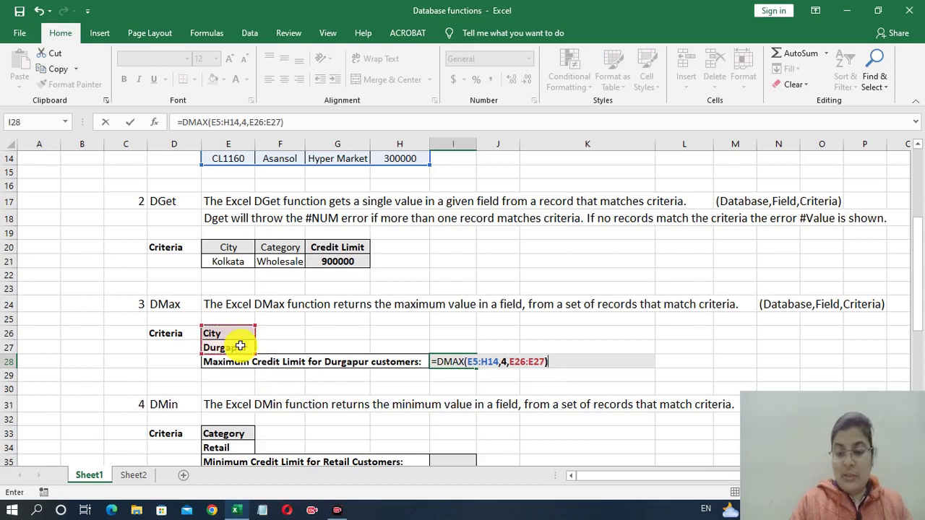
key(Return)
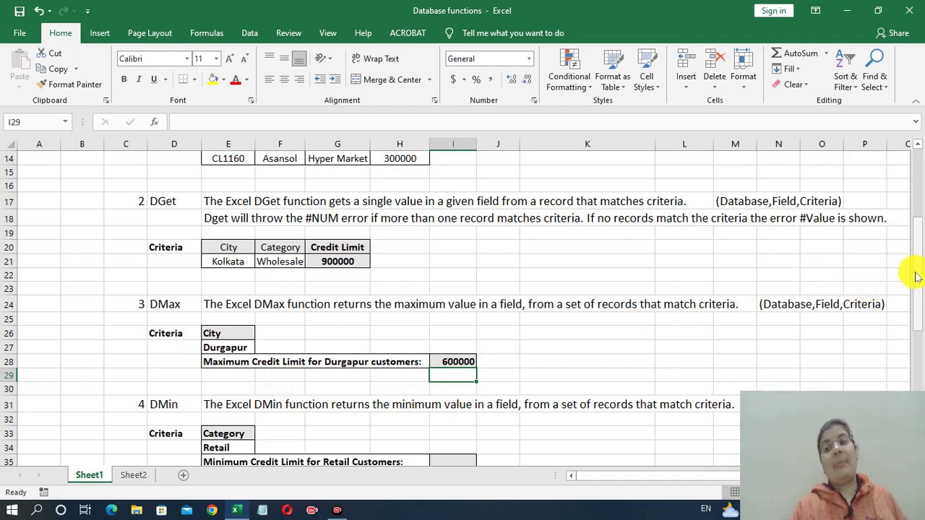
drag(920, 275, 908, 215)
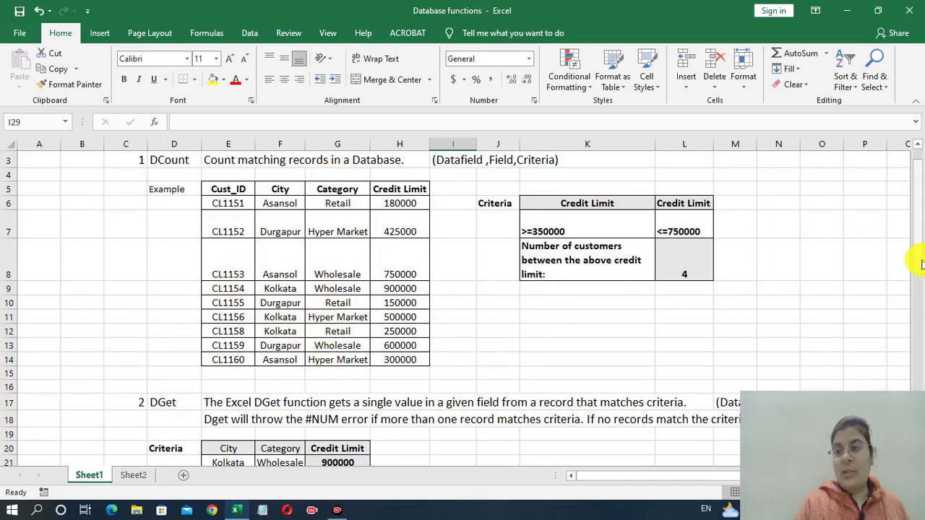
mouse_move(919, 263)
mouse_down()
mouse_move(920, 291)
mouse_move(919, 263)
mouse_up()
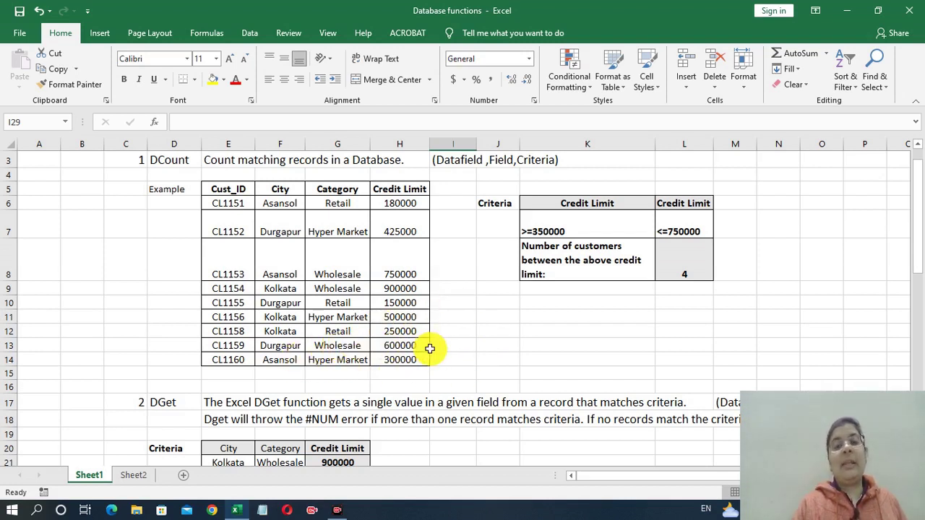
drag(918, 256, 917, 331)
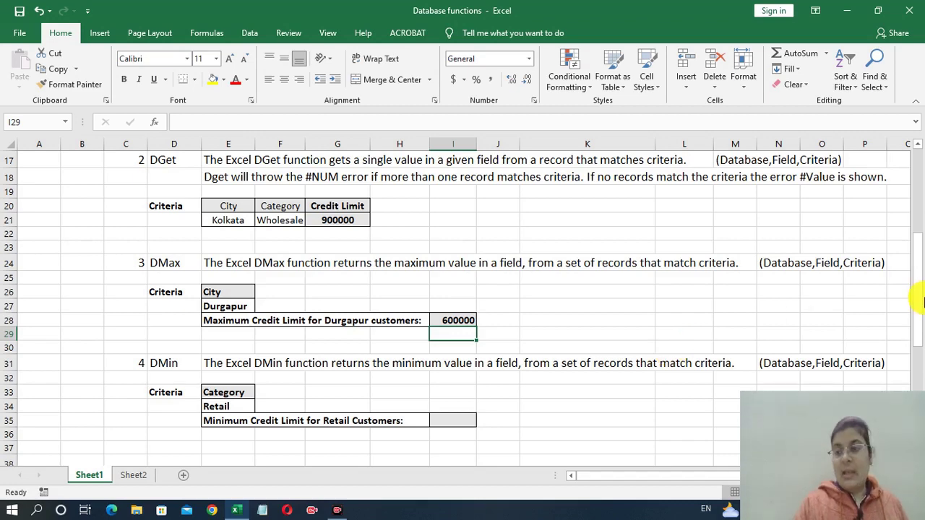
drag(916, 305, 919, 325)
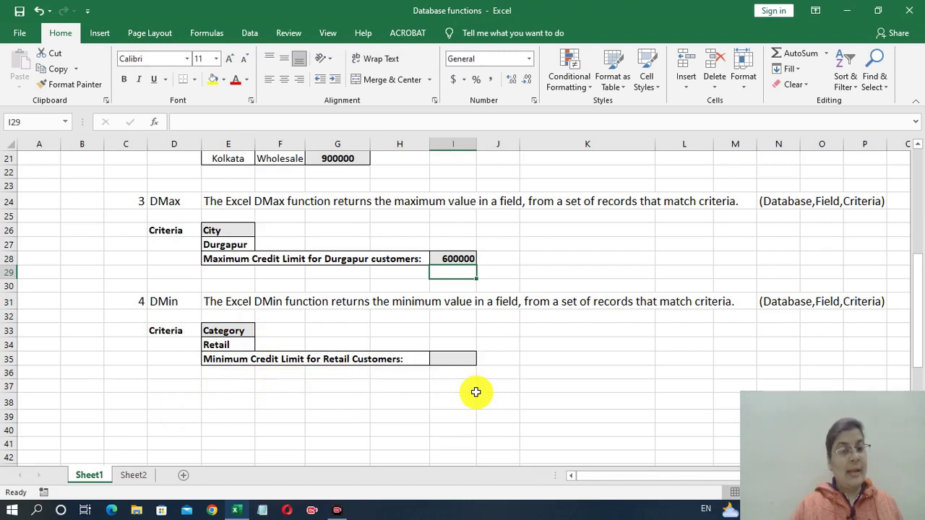
- Enter =DMIN(E5:H14,H5,E33:E34) in I35, returning the 150000 Retail minimum credit limit
click(453, 360)
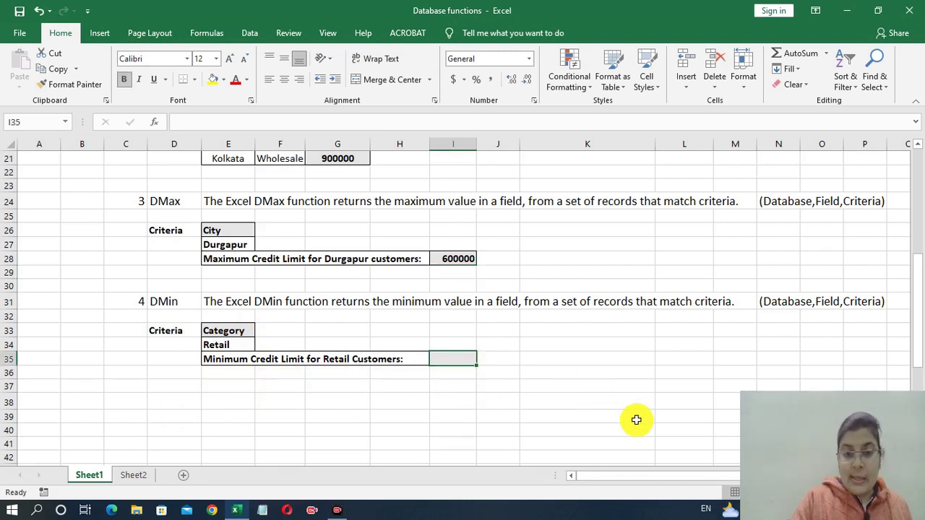
text(=dmi)
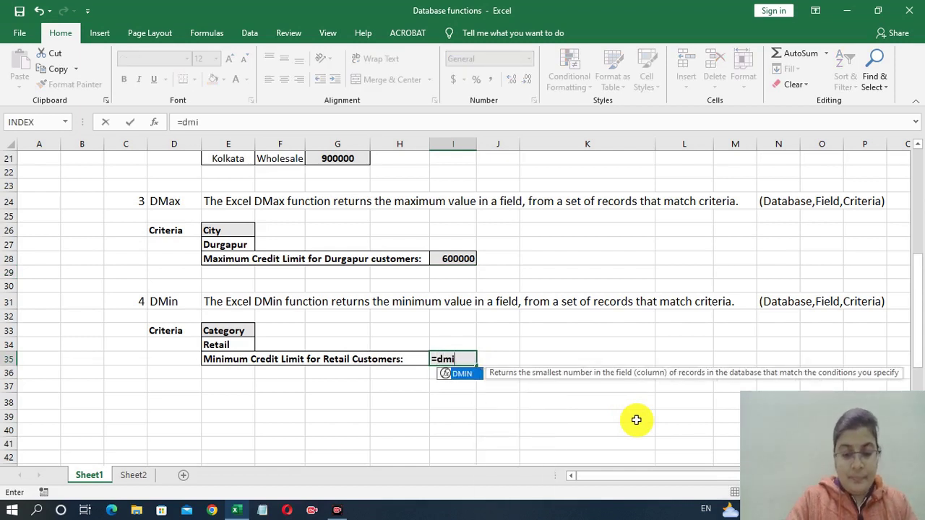
text(n)
key(Tab)
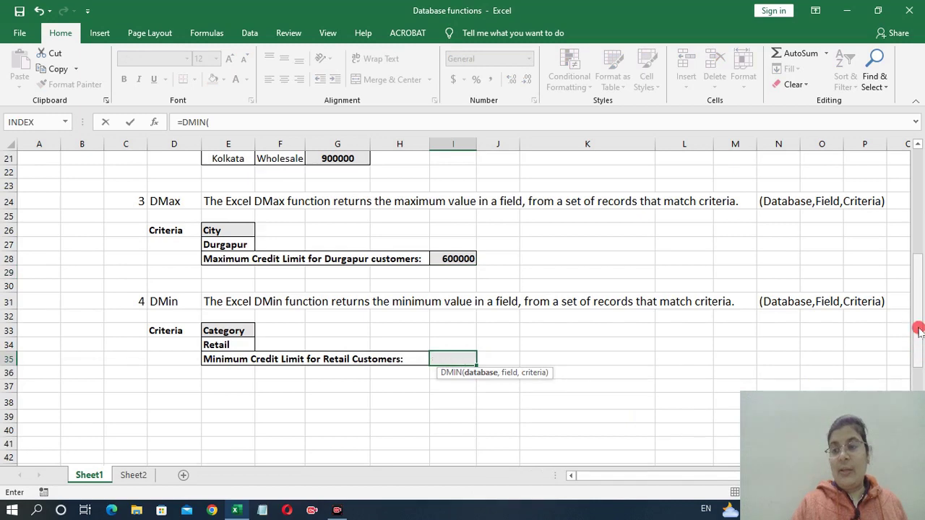
drag(918, 334, 916, 229)
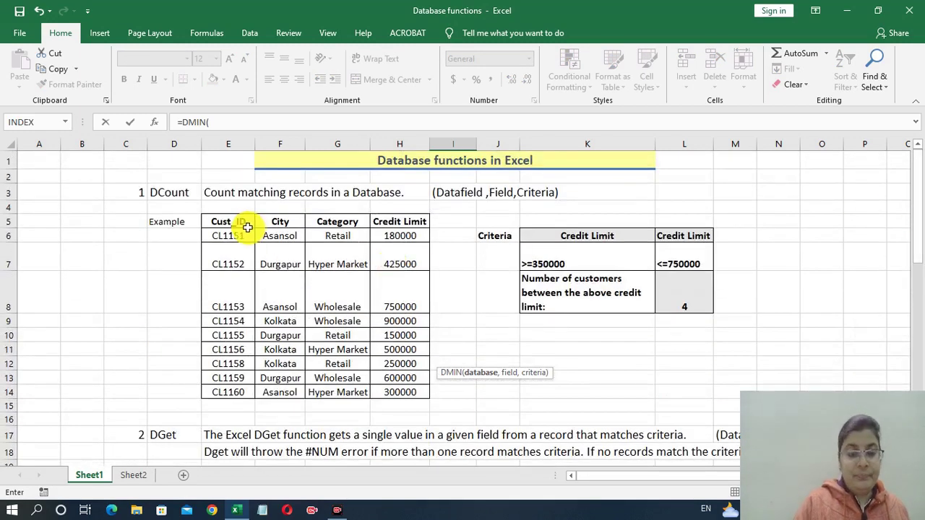
mouse_move(230, 222)
mouse_down()
mouse_move(419, 400)
mouse_move(415, 390)
mouse_up()
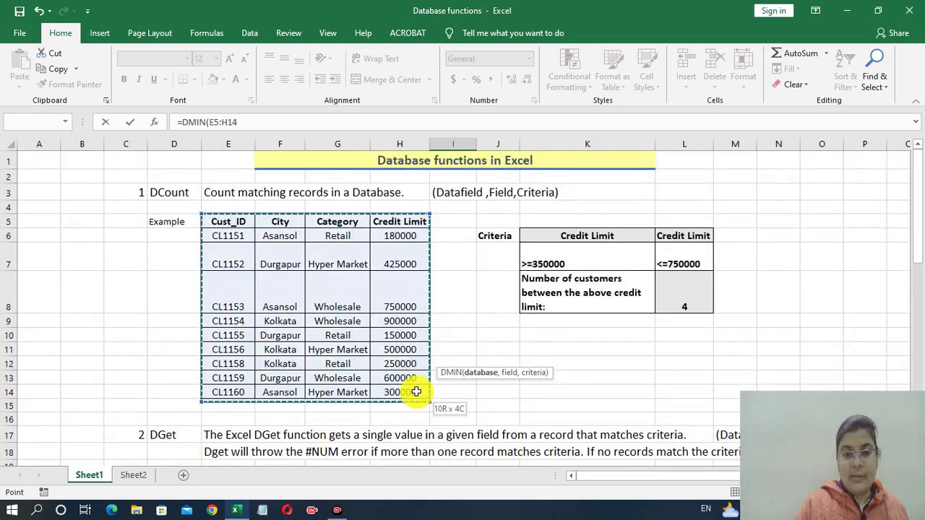
text(,)
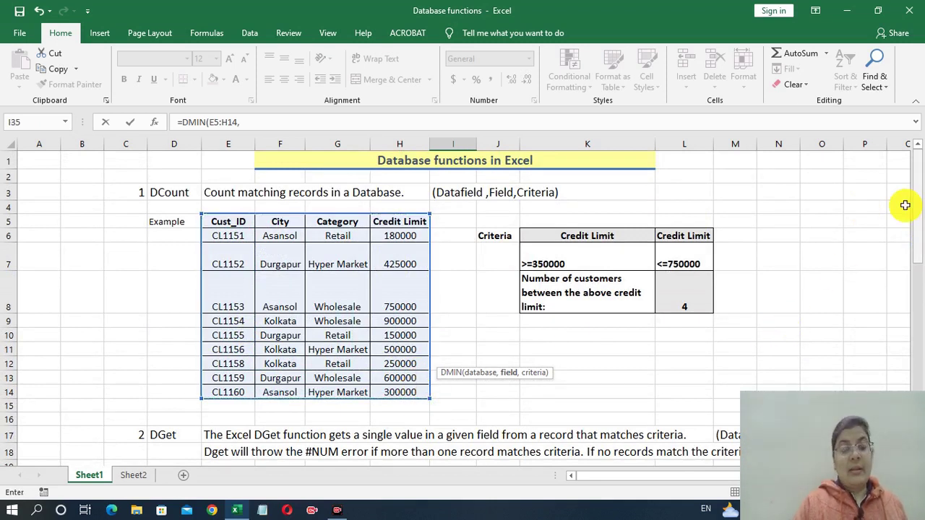
click(417, 221)
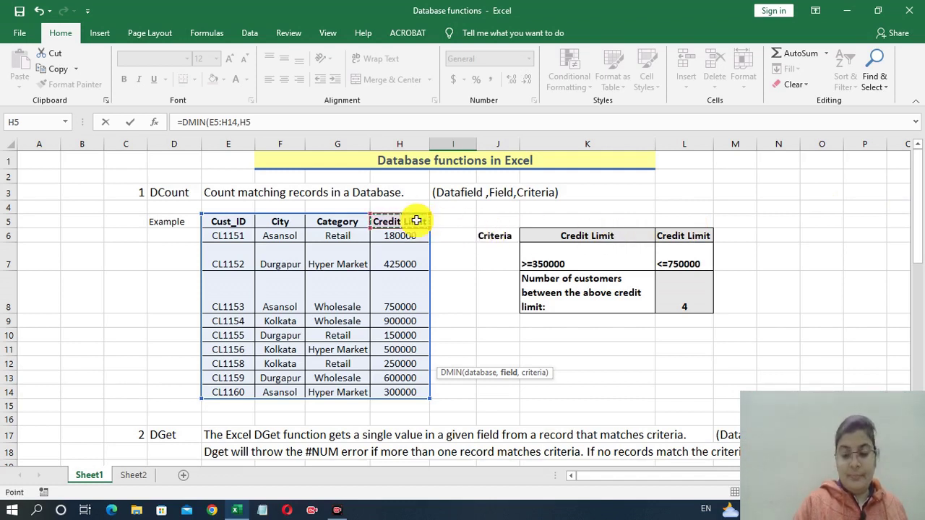
text(,)
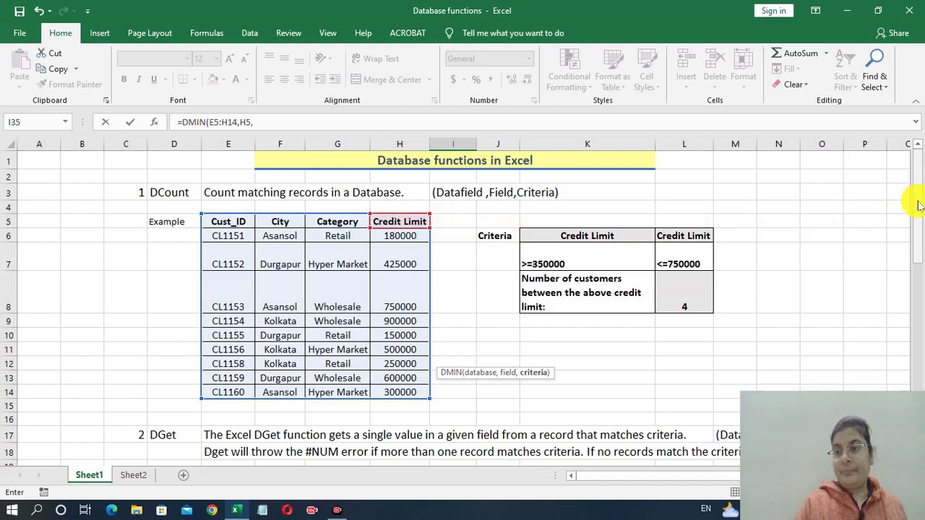
drag(920, 206, 921, 296)
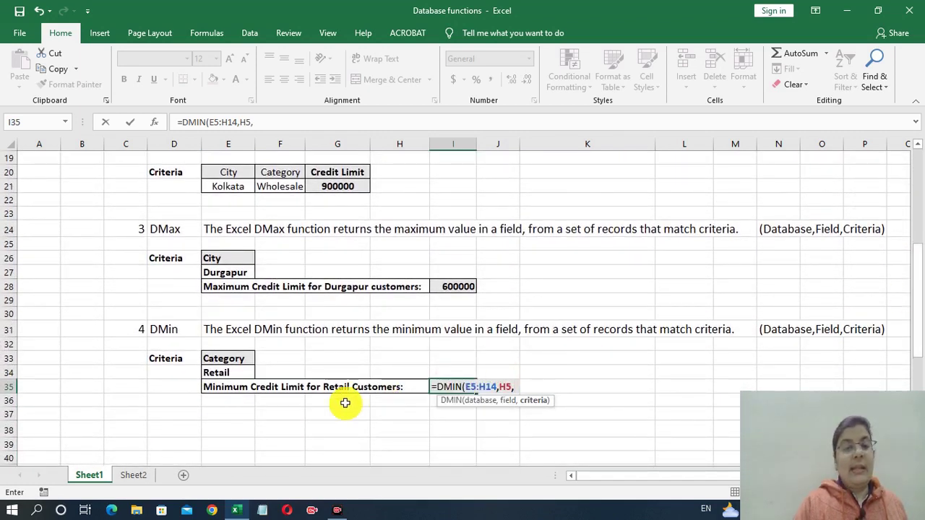
drag(234, 356, 232, 372)
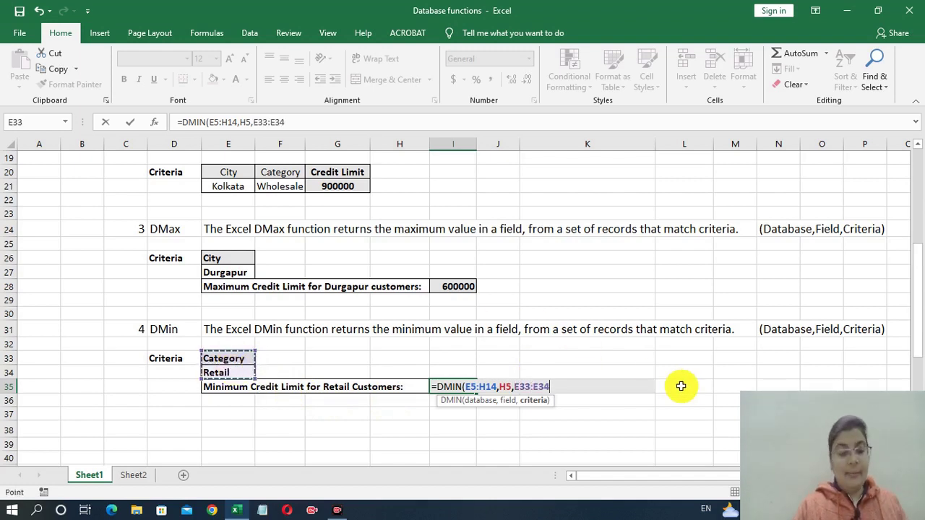
text())
key(Return)
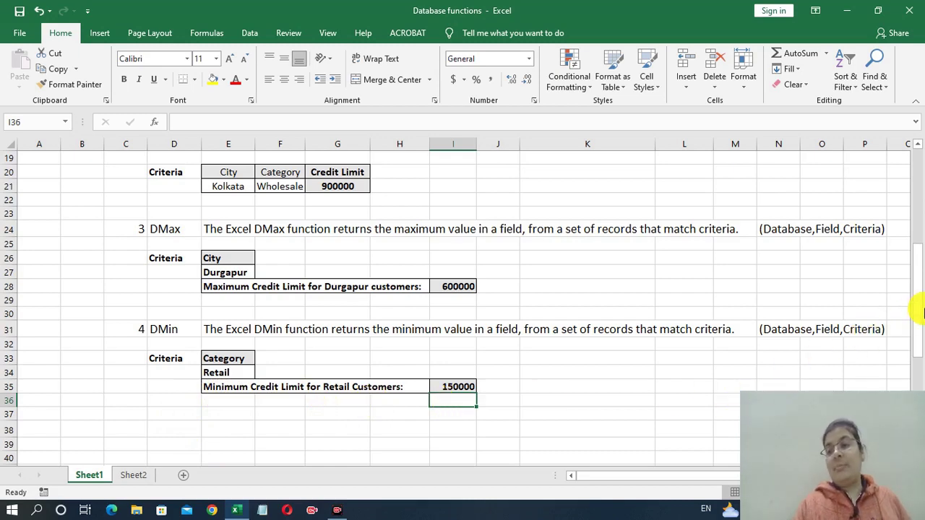
drag(918, 312, 914, 213)
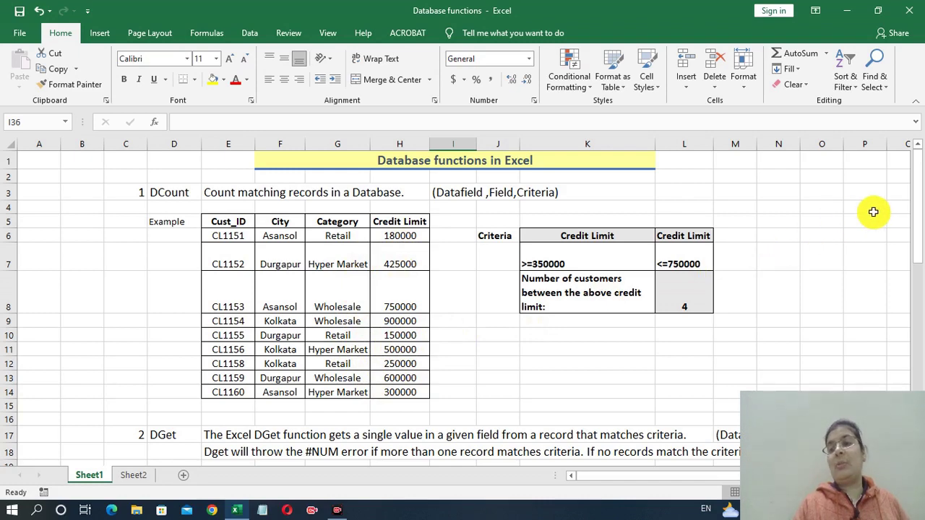
drag(919, 215, 918, 322)
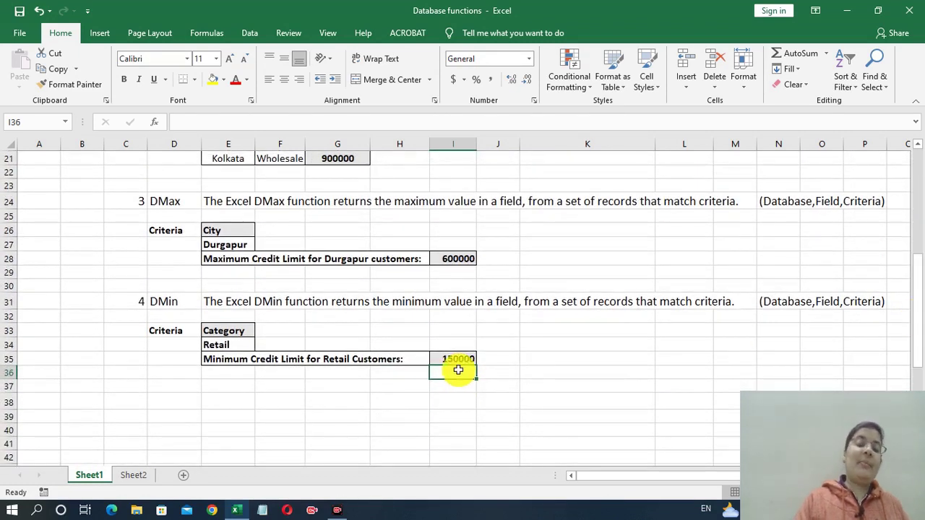
click(619, 385)
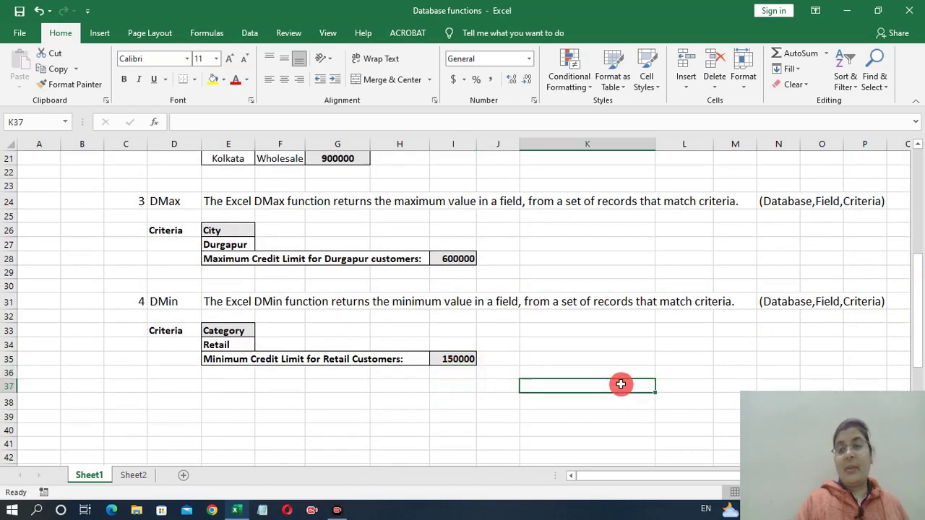
drag(918, 283, 901, 188)
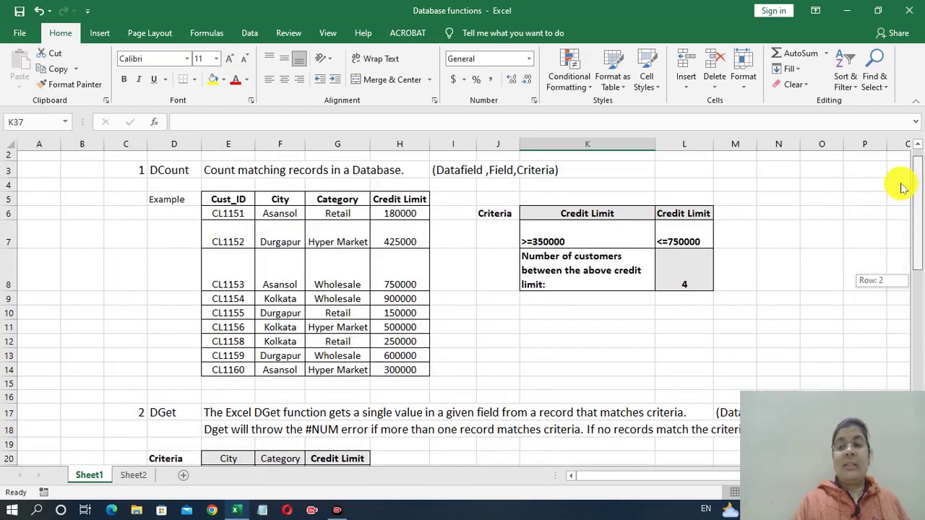
drag(901, 188, 898, 174)
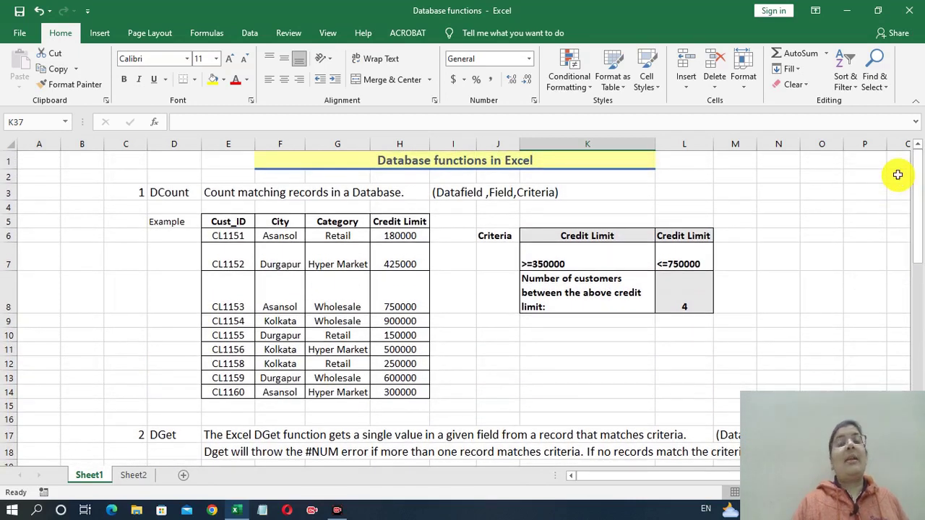